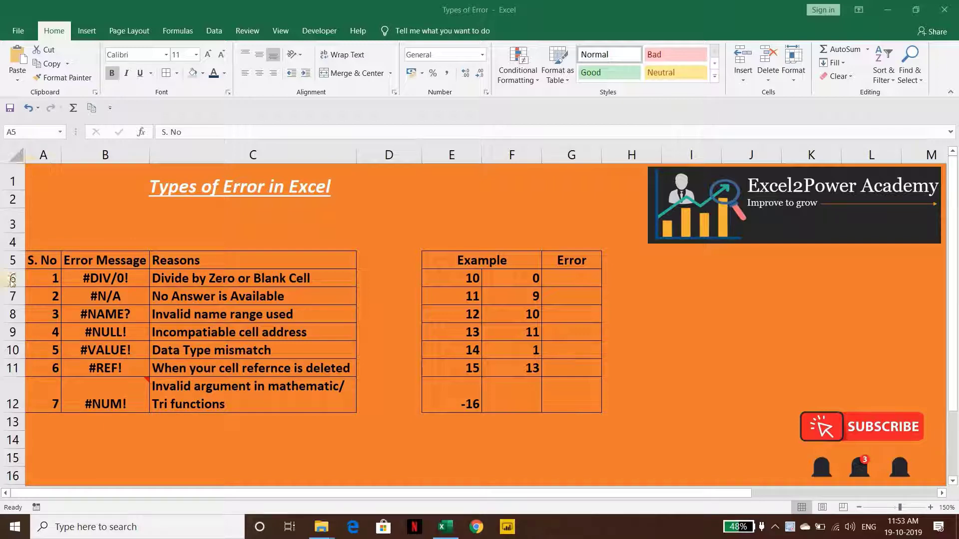
# Review the #DIV/0! entry's serial number and reason in the error table
pyautogui.click(60, 262)
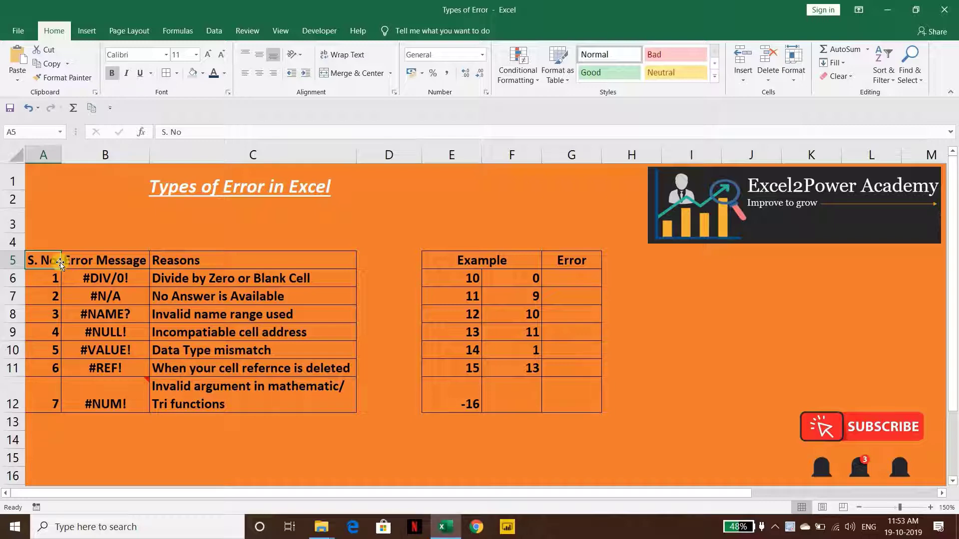
pyautogui.press('Down')
pyautogui.press('Right')
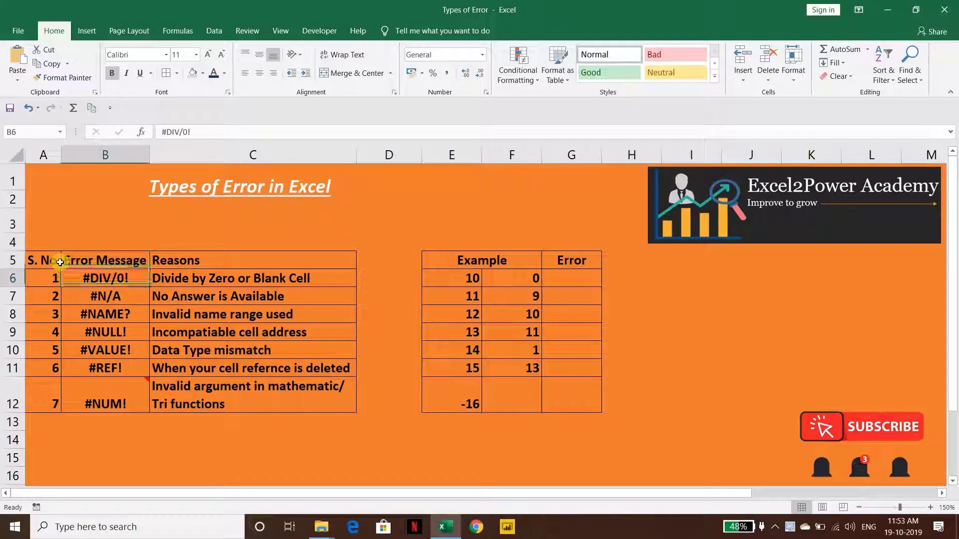
pyautogui.press('Down')
pyautogui.press('Down')
pyautogui.press('Down')
pyautogui.press('Down')
pyautogui.press('Down')
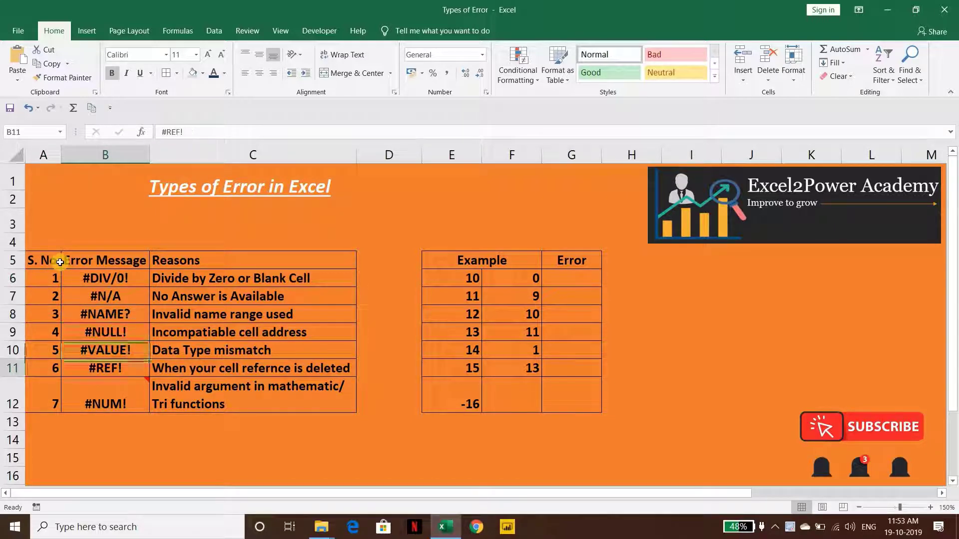
pyautogui.press('Down')
pyautogui.press('Up')
pyautogui.press('Up')
pyautogui.press('Up')
pyautogui.press('Up')
pyautogui.press('Up')
pyautogui.press('Up')
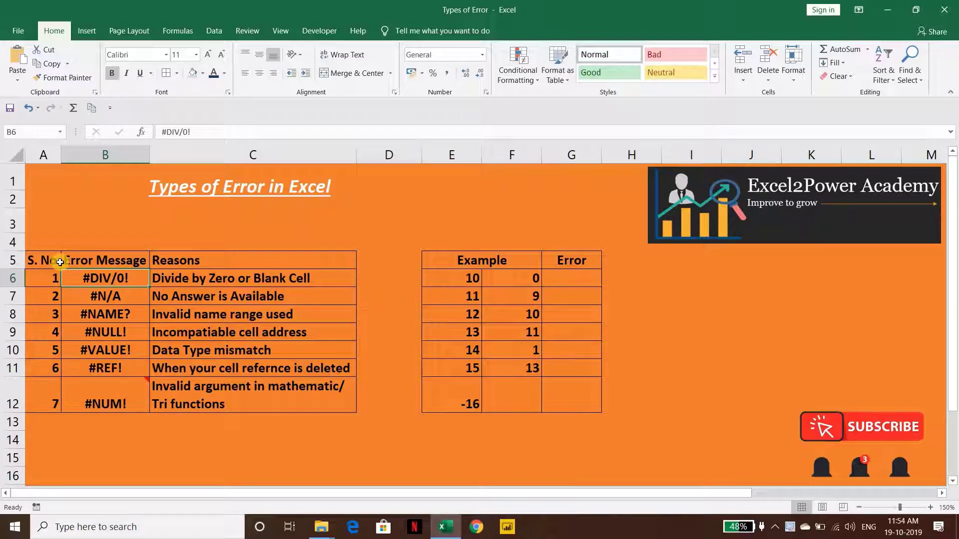
pyautogui.press('Right')
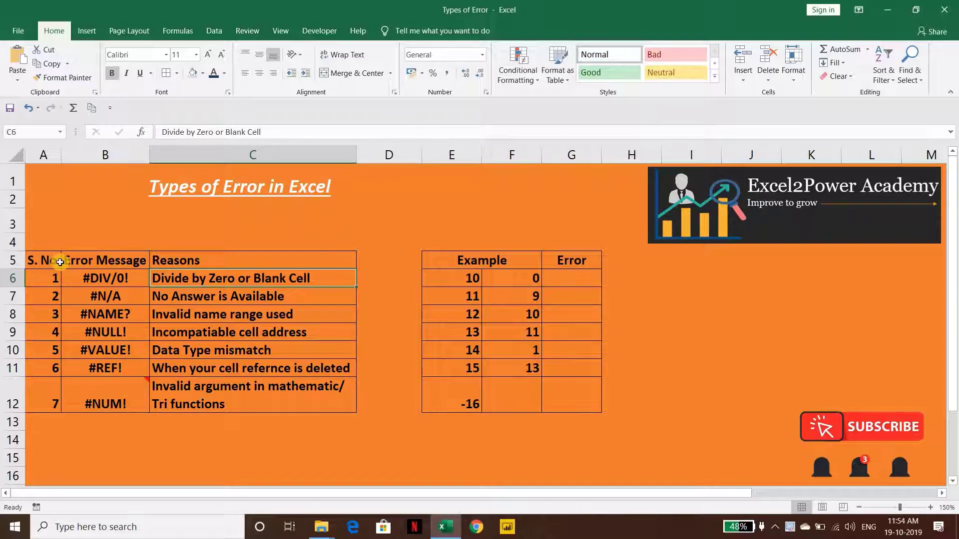
pyautogui.press('Left')
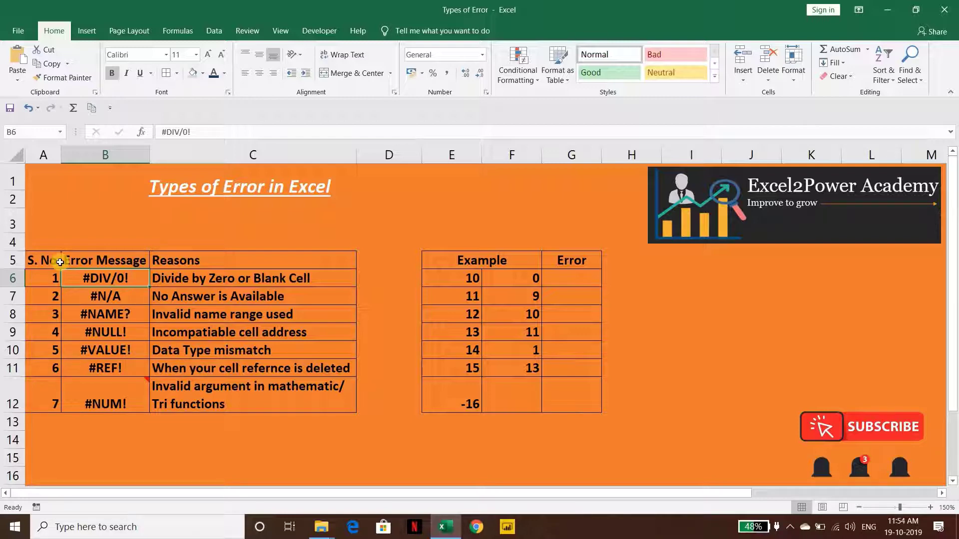
pyautogui.press('Left')
pyautogui.press('Right')
# Enter =E6/F6 in G6, dividing 10 by 0 to produce #DIV/0!
pyautogui.press('Right')
pyautogui.press('Right')
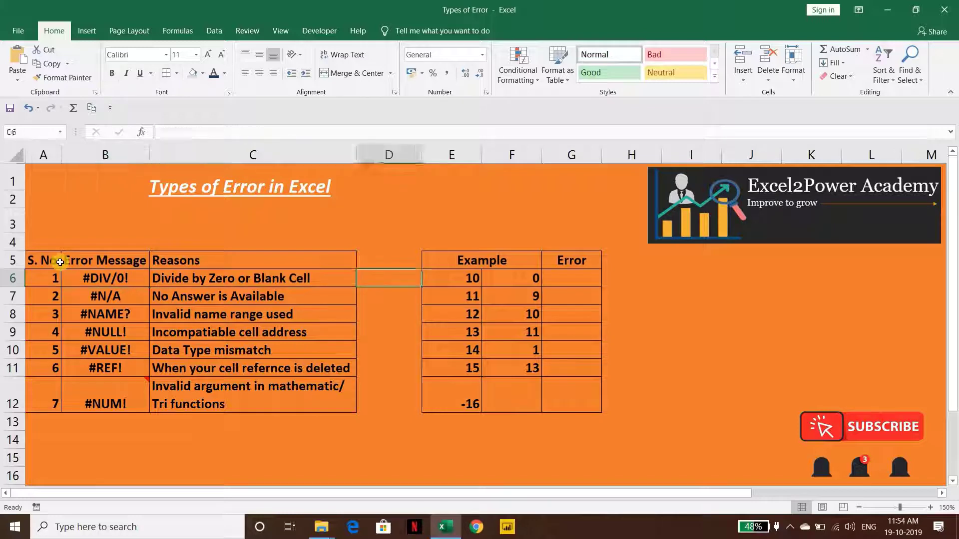
pyautogui.press('Right')
pyautogui.press('Right')
pyautogui.press('Right')
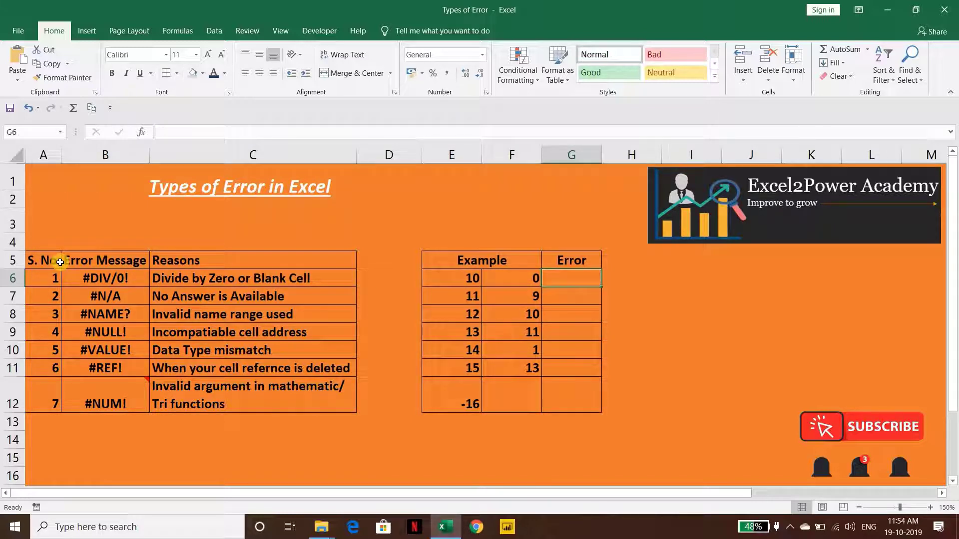
pyautogui.press('Left')
pyautogui.press('Left')
pyautogui.press('Right')
pyautogui.press('Left')
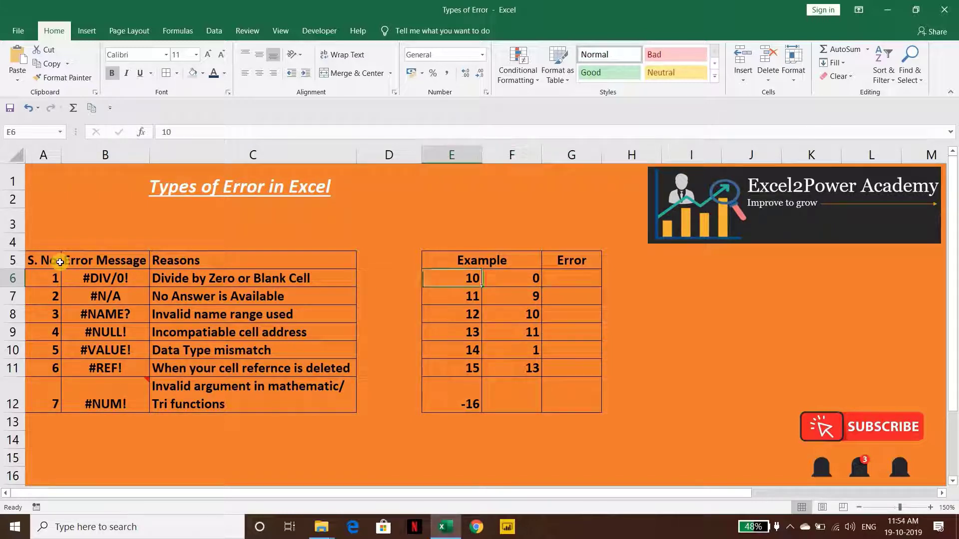
pyautogui.press('Right')
pyautogui.press('Right')
pyautogui.write('=')
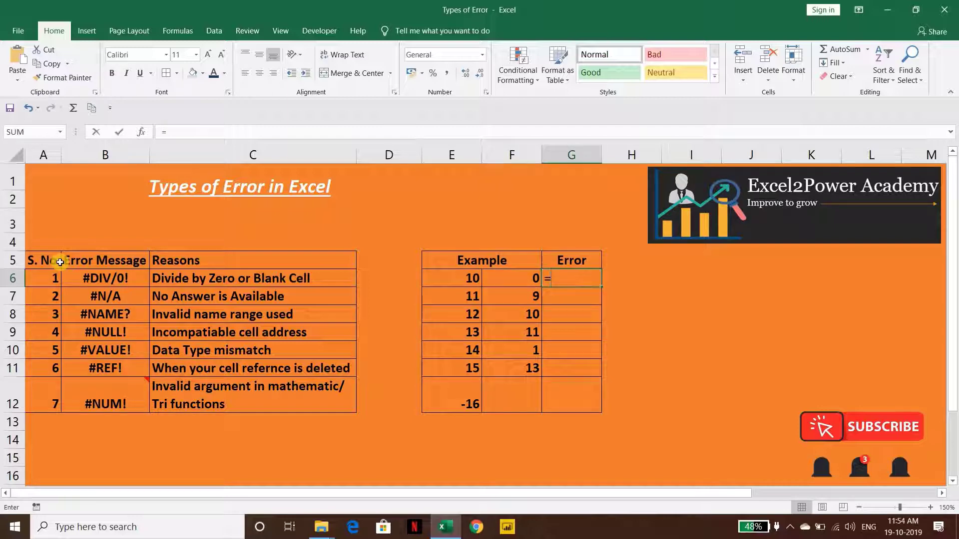
pyautogui.press('Left')
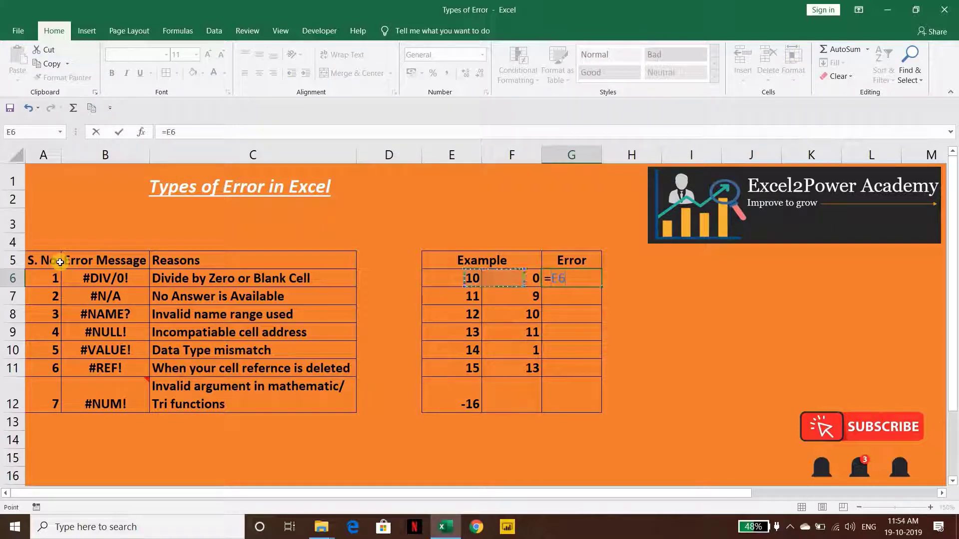
pyautogui.press('Left')
pyautogui.write('/')
pyautogui.press('Left')
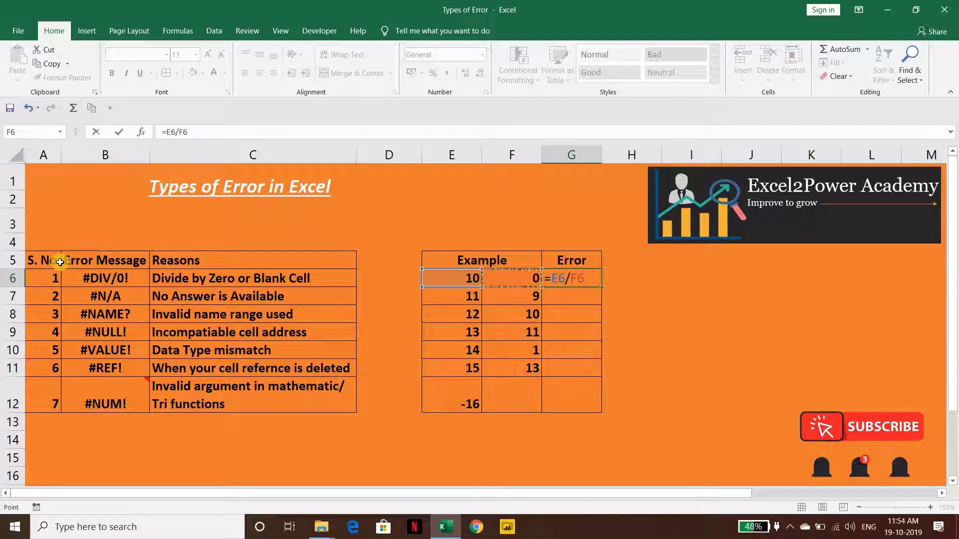
pyautogui.hotkey('ctrl', 'Return')
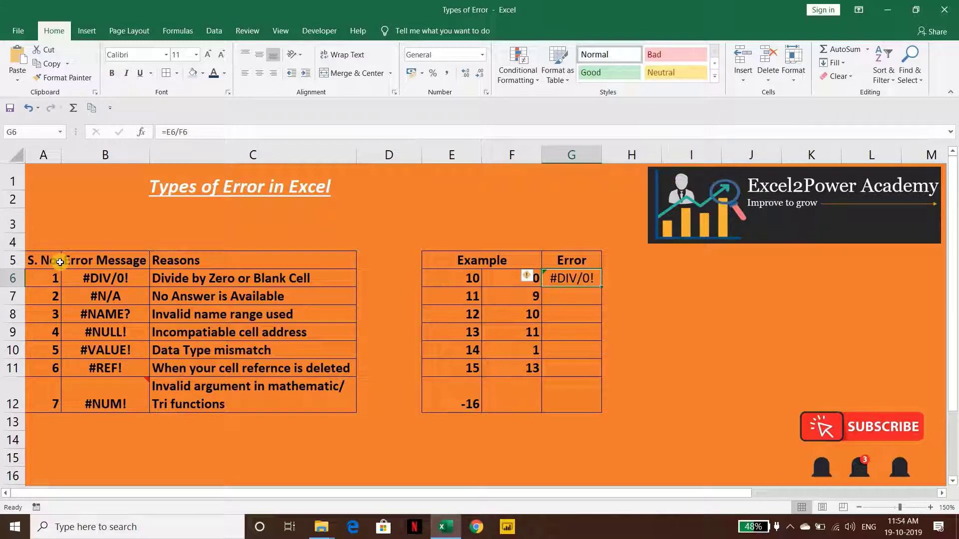
# Clear F6 and re-enter the divisor 0
pyautogui.press('Left')
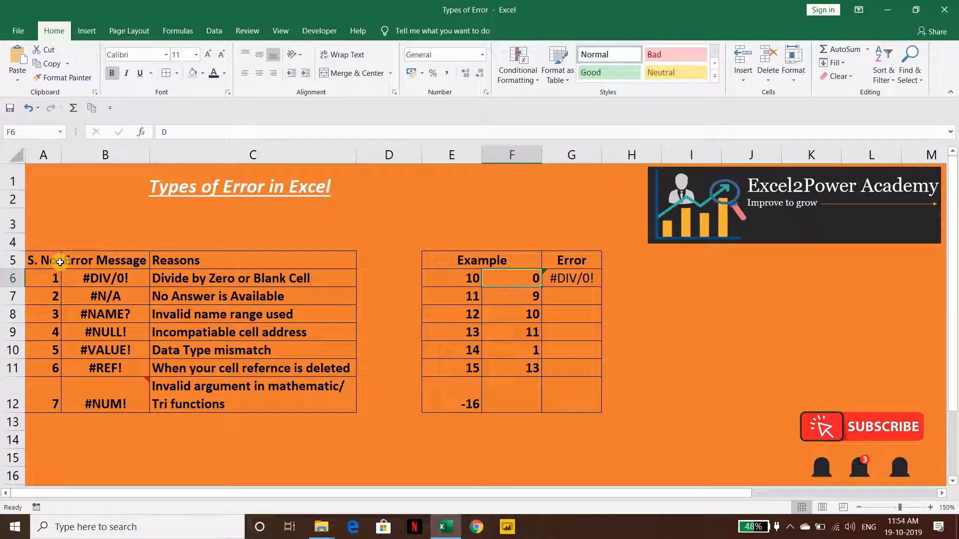
pyautogui.press('Delete')
pyautogui.write('0')
pyautogui.press('Return')
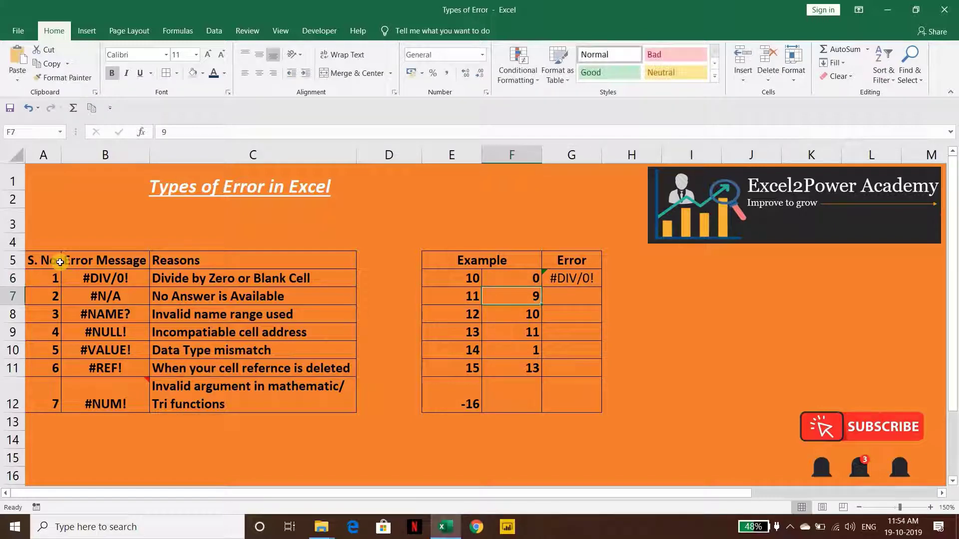
pyautogui.press('Left')
pyautogui.press('Left')
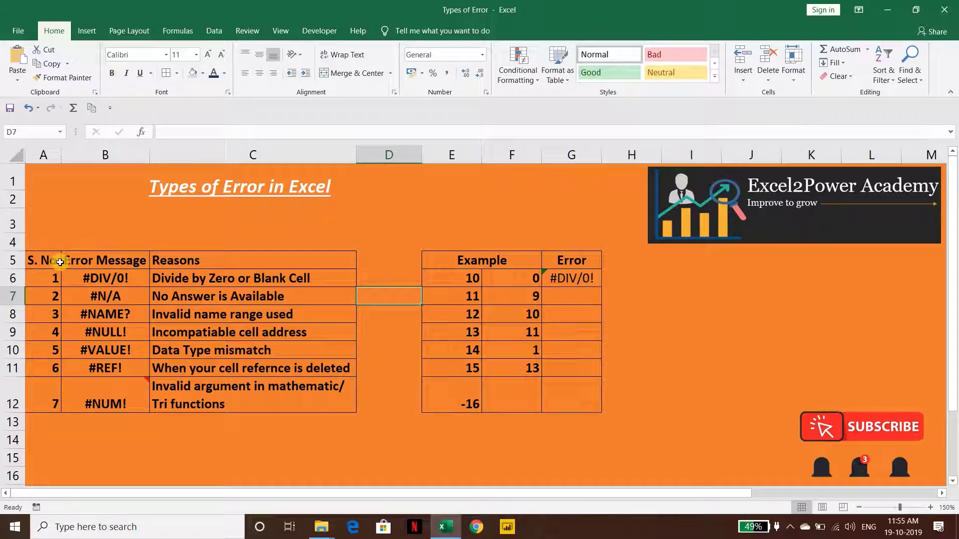
# Review the Example numbers E6:E12 and the lookup value 9 in F7
pyautogui.press('Right')
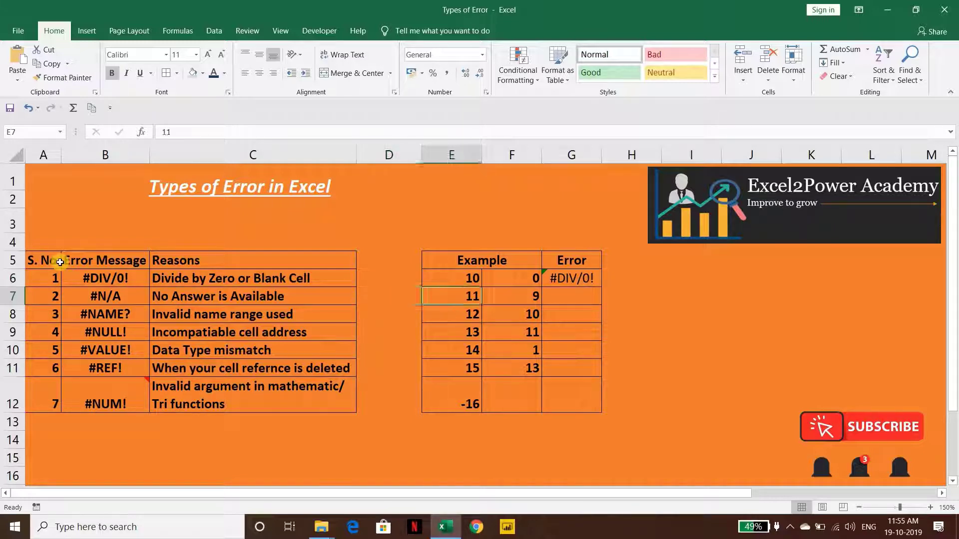
pyautogui.press('Right')
pyautogui.press('Right')
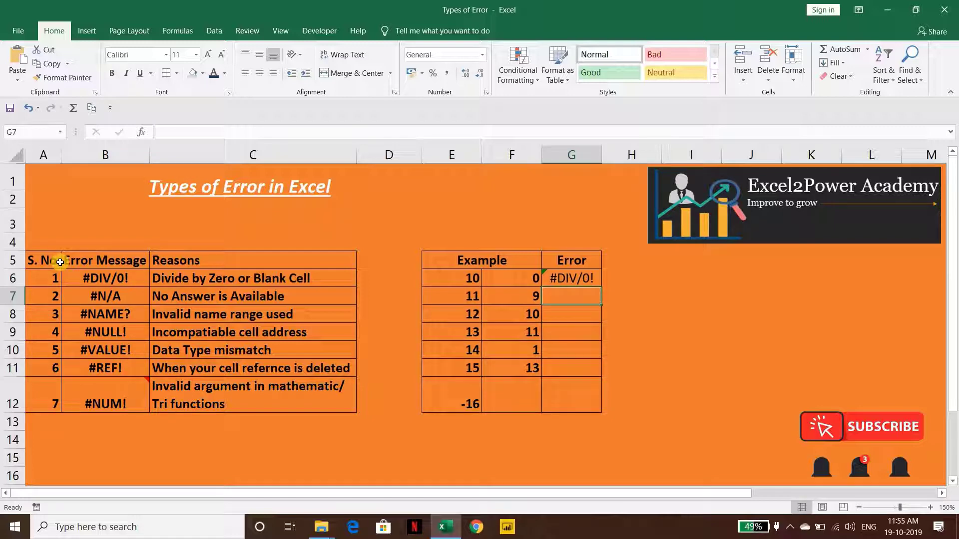
pyautogui.press('Left')
pyautogui.press('Left')
pyautogui.press('Up')
pyautogui.hotkey('ctrl', 'shift', 'Down')
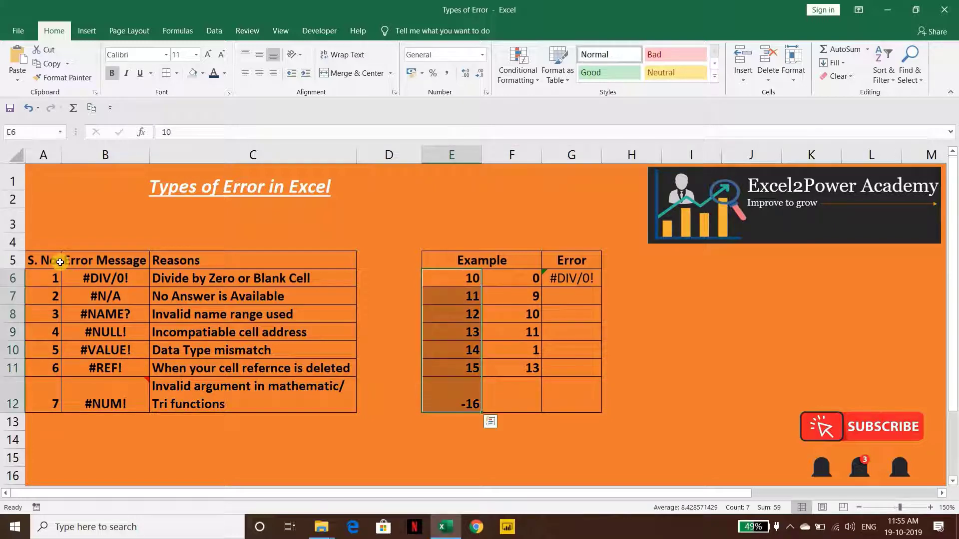
pyautogui.press('Right')
pyautogui.press('Down')
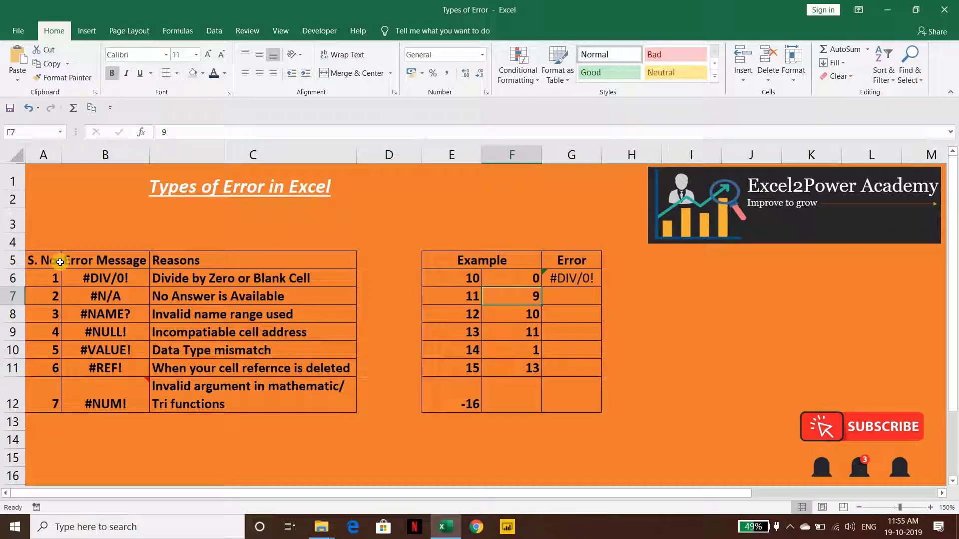
# Enter =VLOOKUP(F7,$E$6:$E$12,1,0) in G7
pyautogui.press('Right')
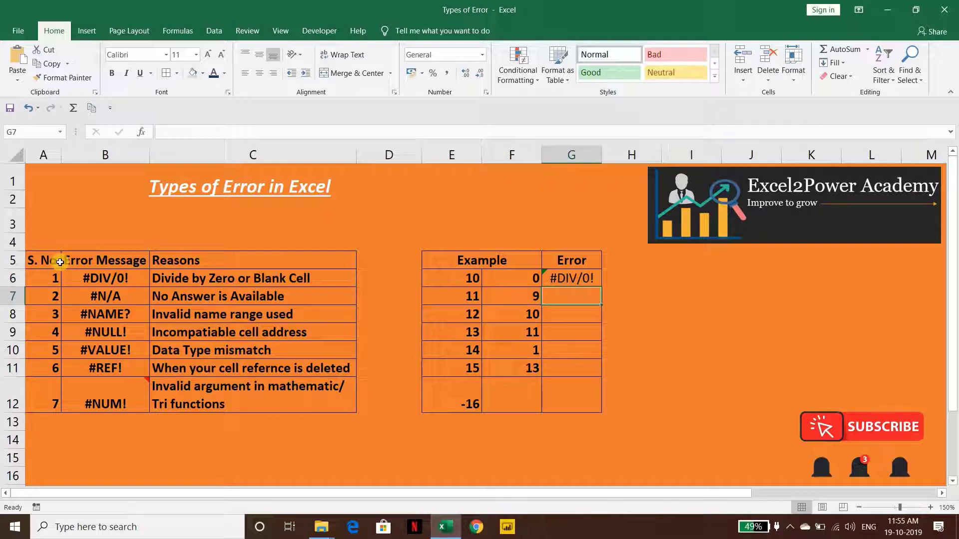
pyautogui.write('=VL')
pyautogui.press('Tab')
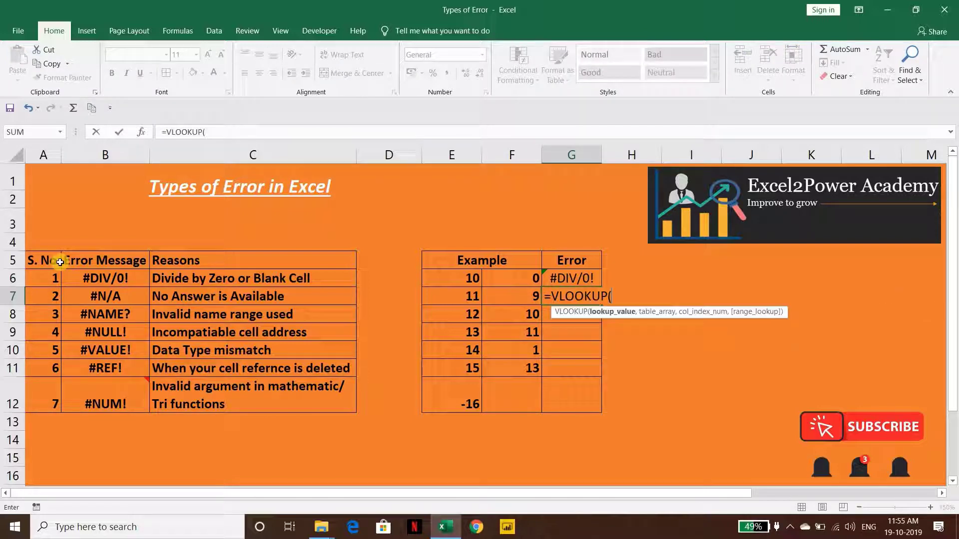
pyautogui.press('Left')
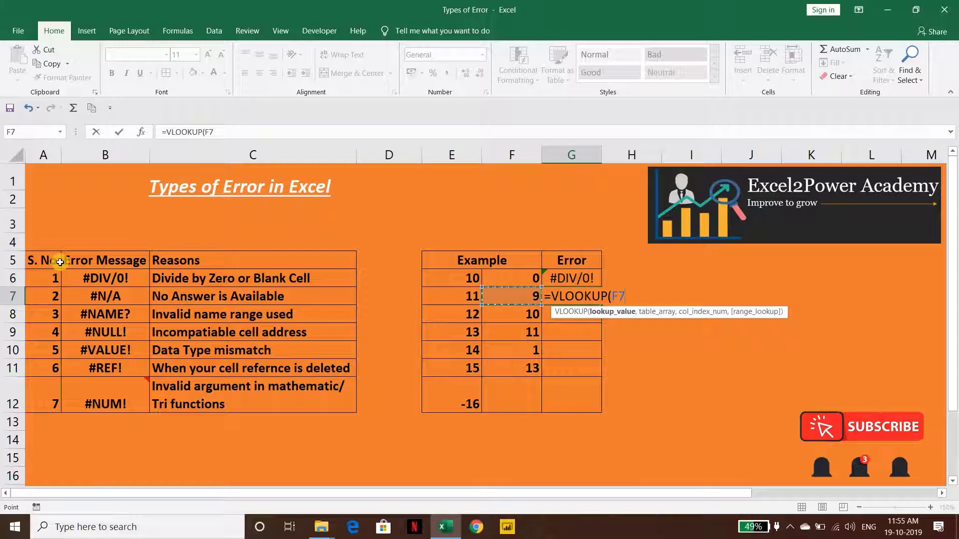
pyautogui.write(',')
pyautogui.press('Left')
pyautogui.press('Left')
pyautogui.press('Up')
pyautogui.hotkey('shift', 'Down')
pyautogui.hotkey('shift', 'Down')
pyautogui.hotkey('shift', 'Down')
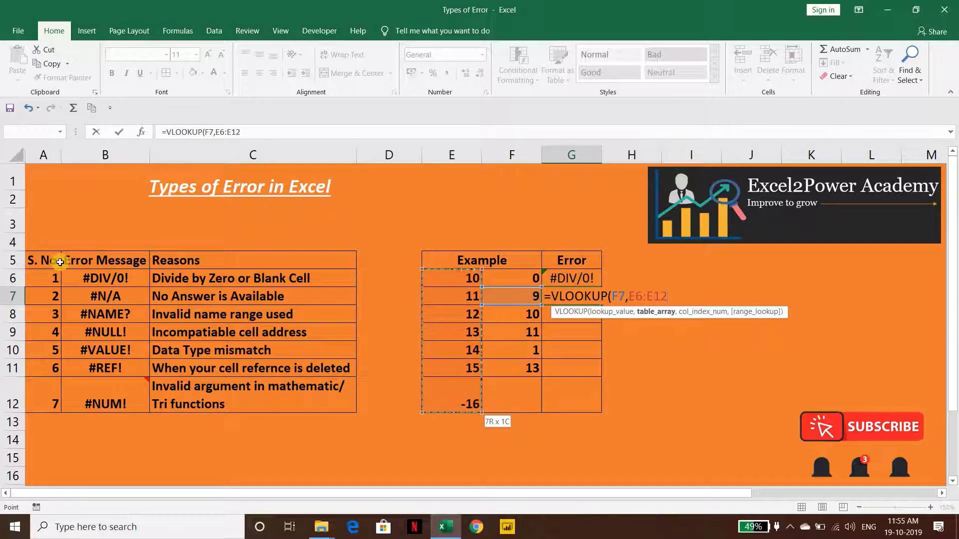
pyautogui.press('F4')
pyautogui.write('$E$12,')
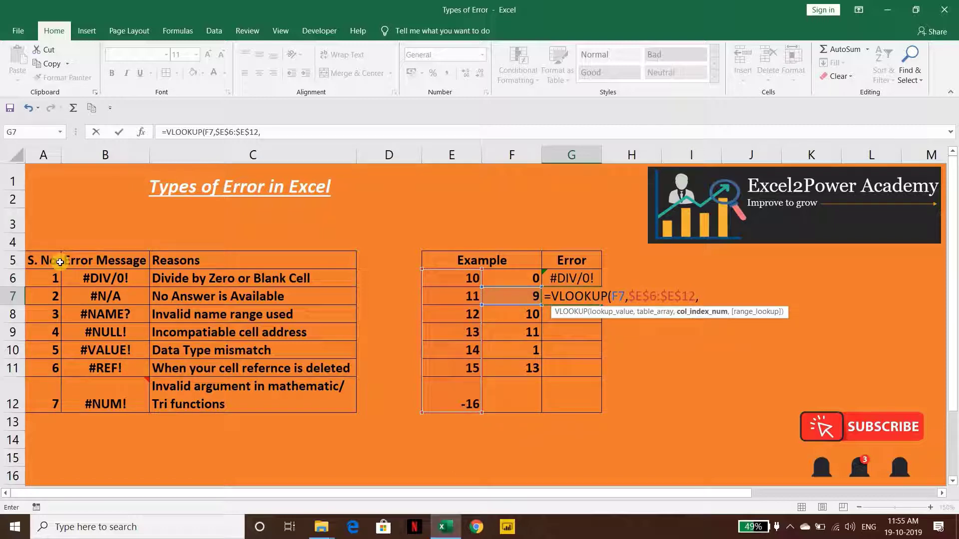
pyautogui.write('1,0)')
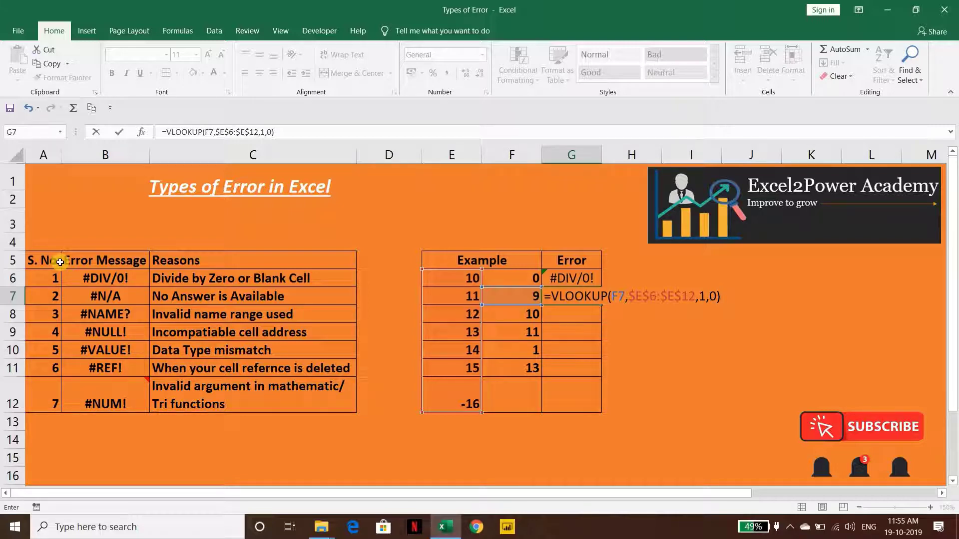
pyautogui.press('Return')
# Check G7's #N/A result beside lookup value 9, then change F7 to 12
pyautogui.press('Up')
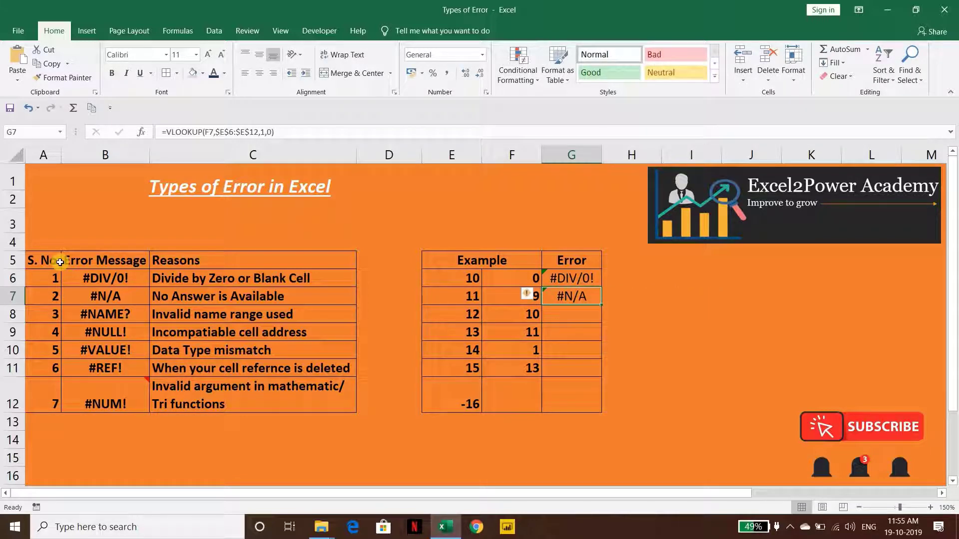
pyautogui.press('Left')
pyautogui.press('Right')
pyautogui.press('Right')
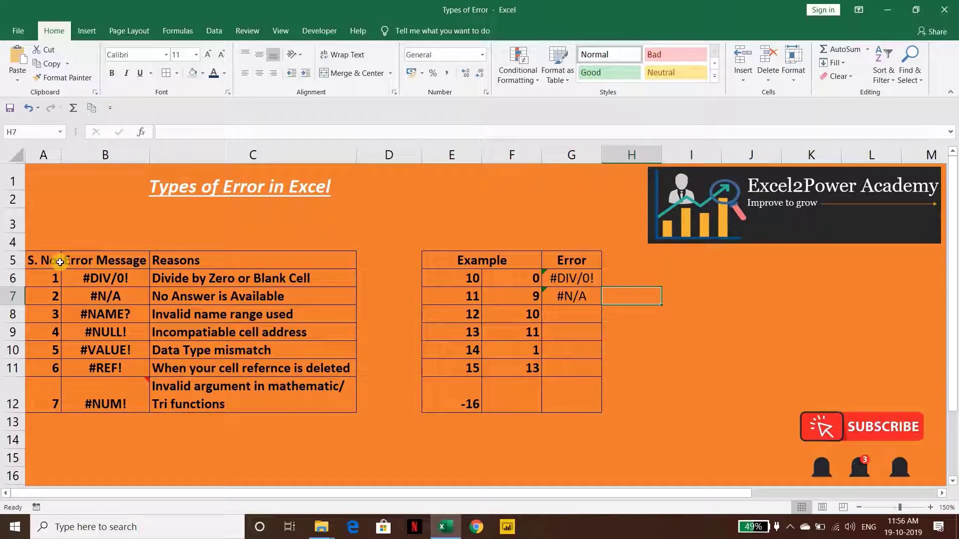
pyautogui.press('Left')
pyautogui.press('Left')
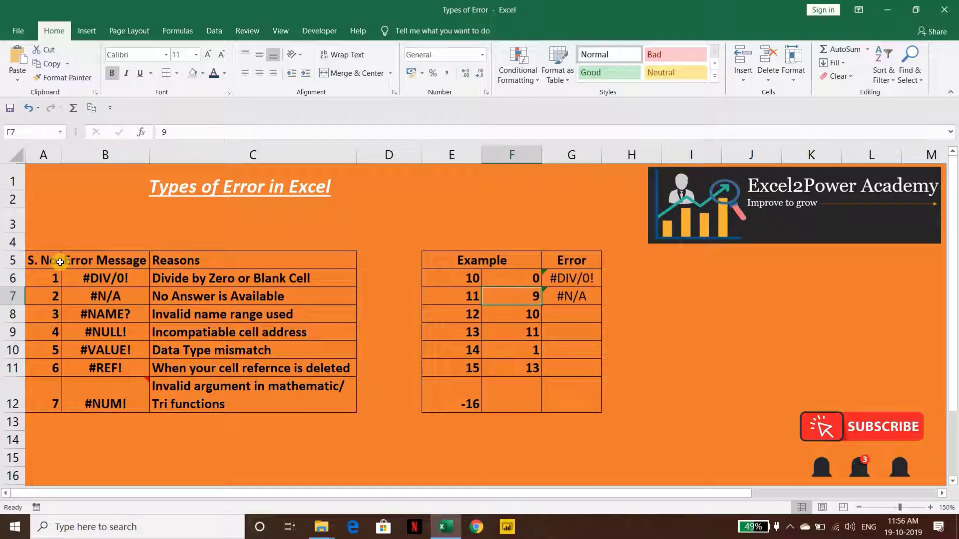
pyautogui.write('12')
pyautogui.press('Return')
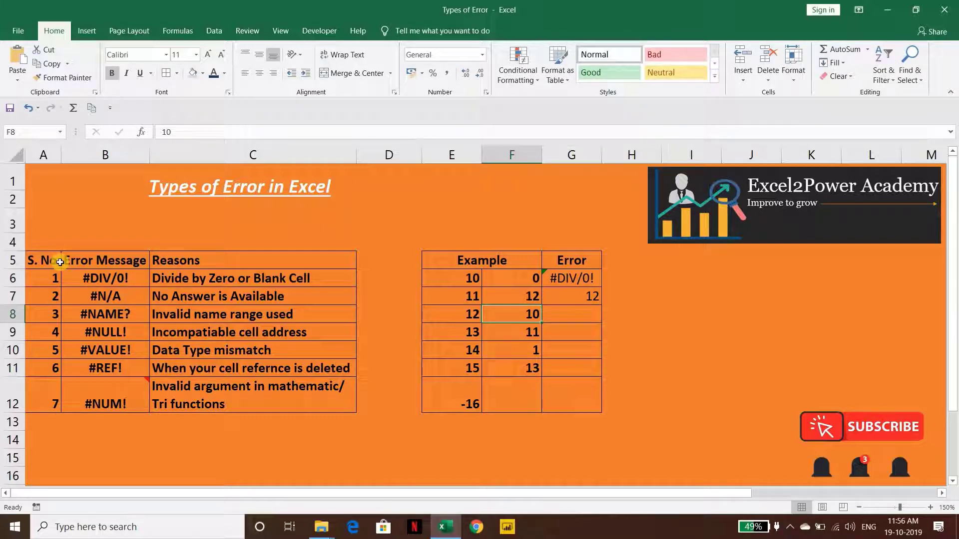
# Change F7 to 8 and inspect G7's VLOOKUP formula
pyautogui.press('Up')
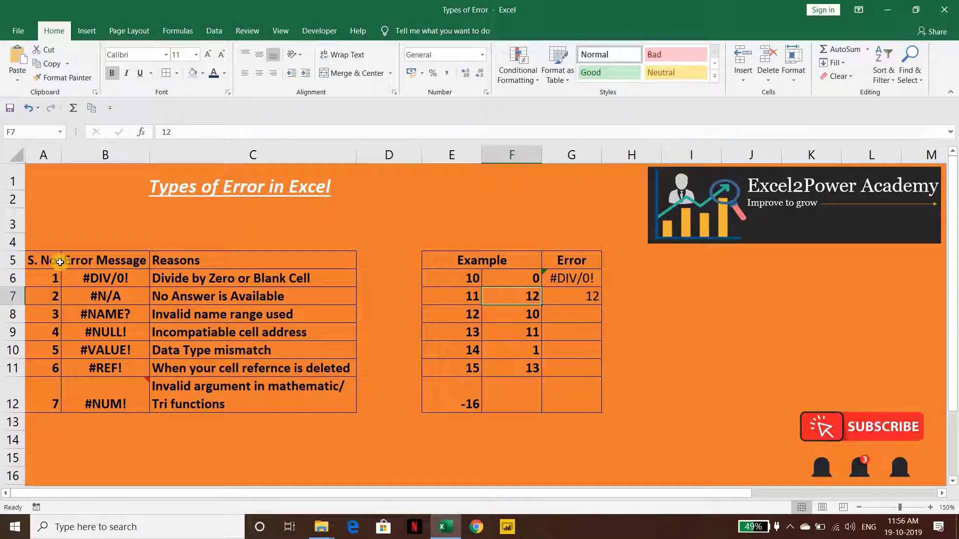
pyautogui.write('8')
pyautogui.press('Return')
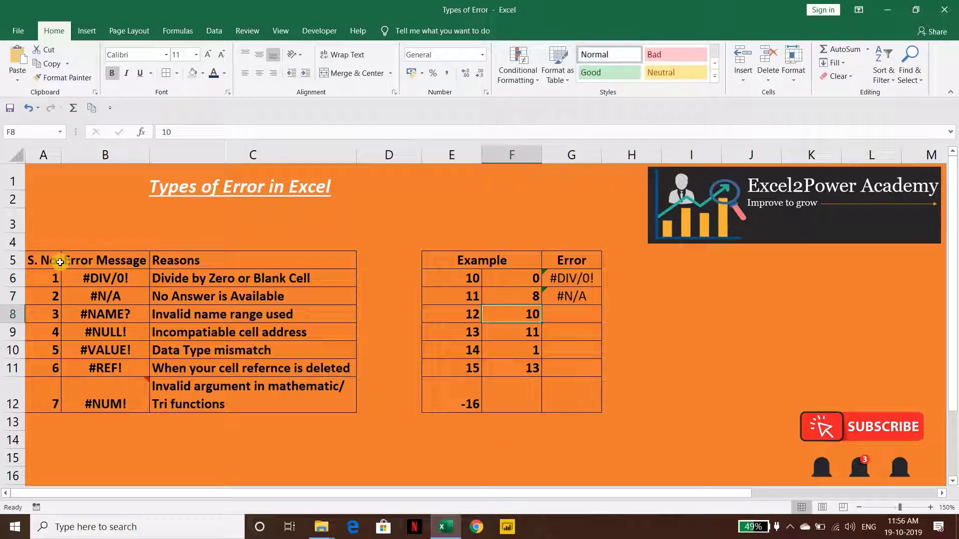
pyautogui.press('Up')
pyautogui.press('Right')
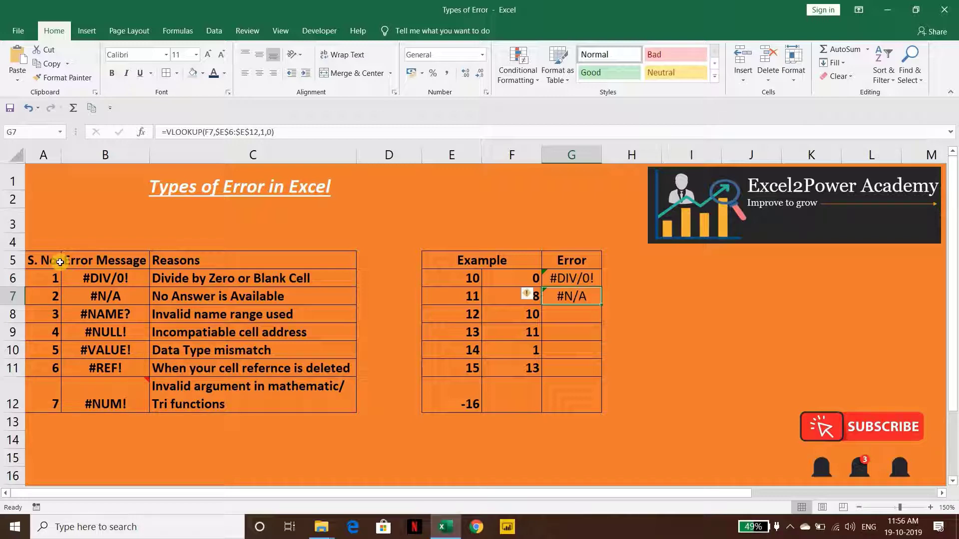
pyautogui.press('Right')
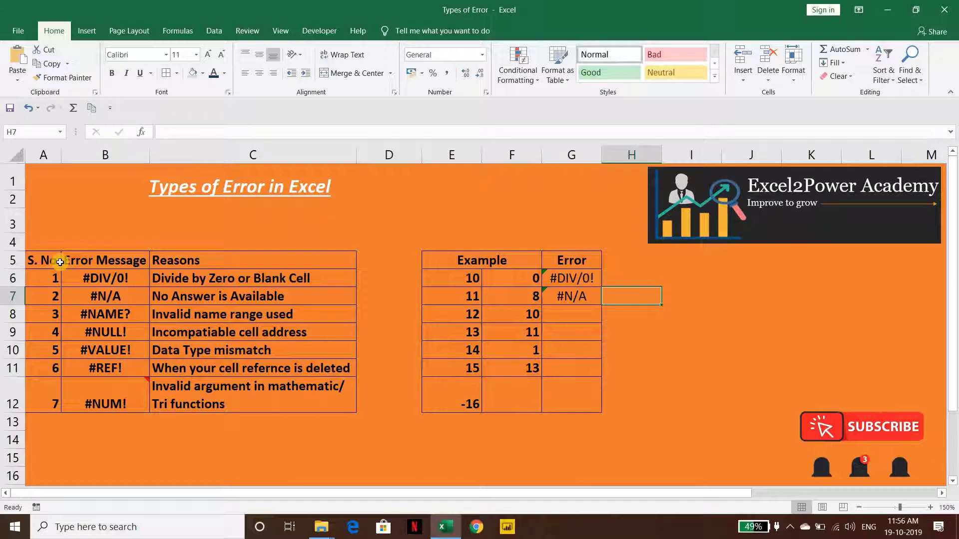
# Review the #NAME? row and select the Example values E6:E12
pyautogui.click(120, 317)
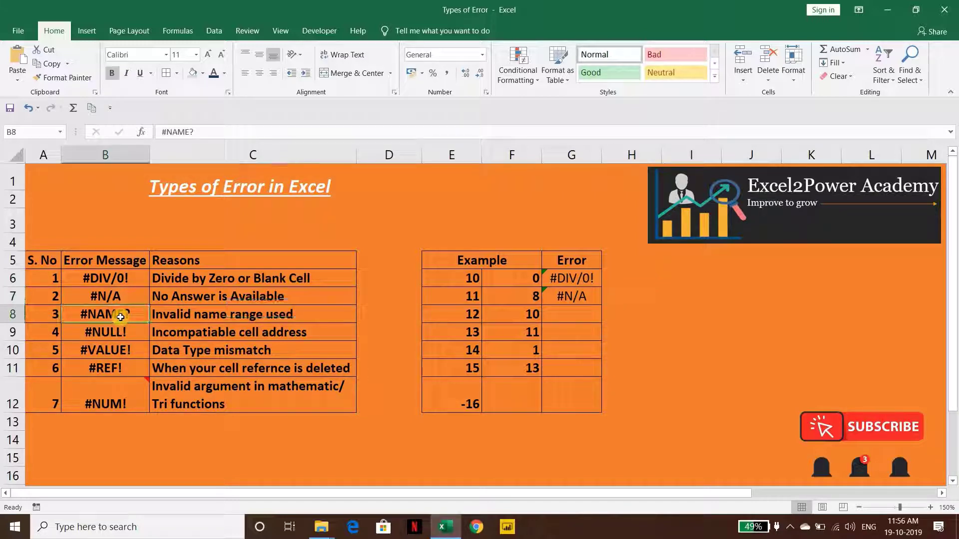
pyautogui.click(165, 316)
pyautogui.click(555, 314)
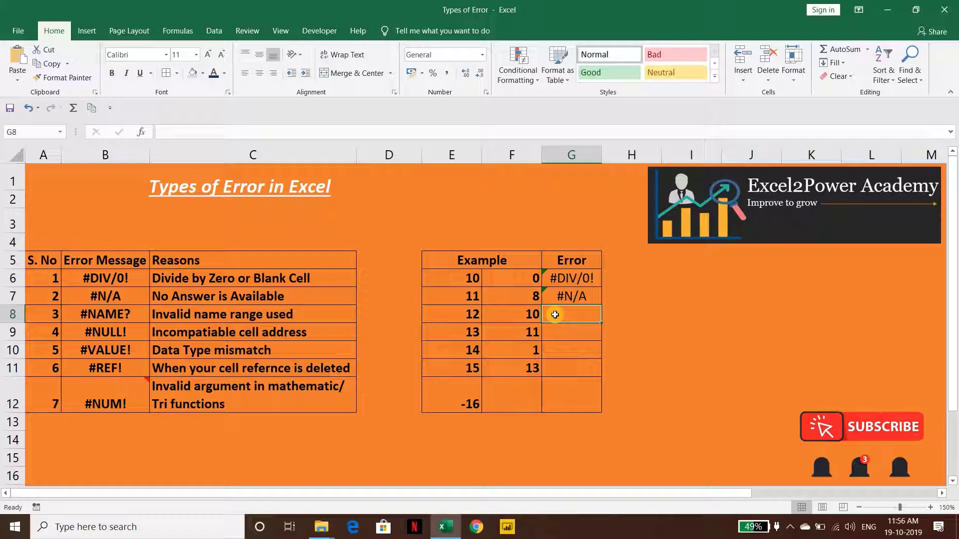
pyautogui.press('Left')
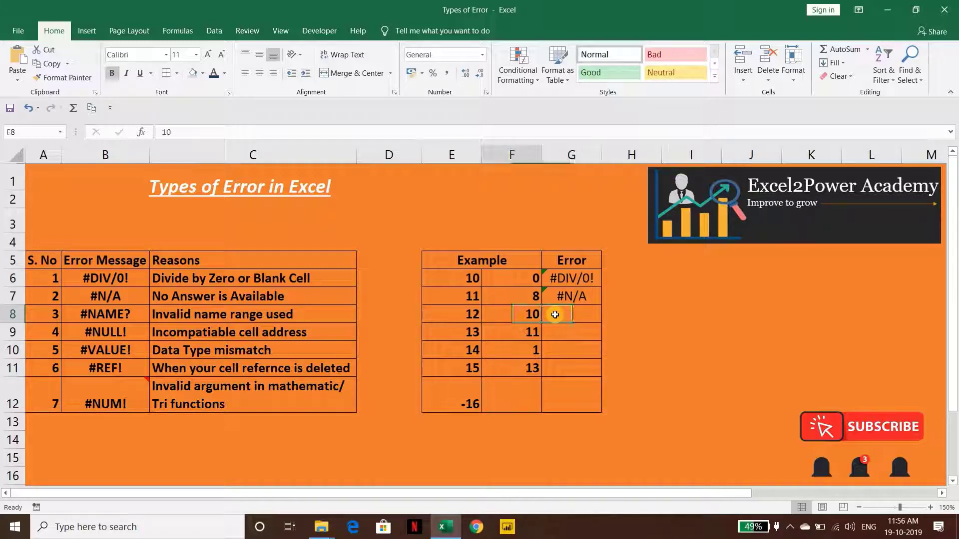
pyautogui.press('Left')
pyautogui.press('Up')
pyautogui.press('Up')
pyautogui.hotkey('ctrl', 'shift', 'Down')
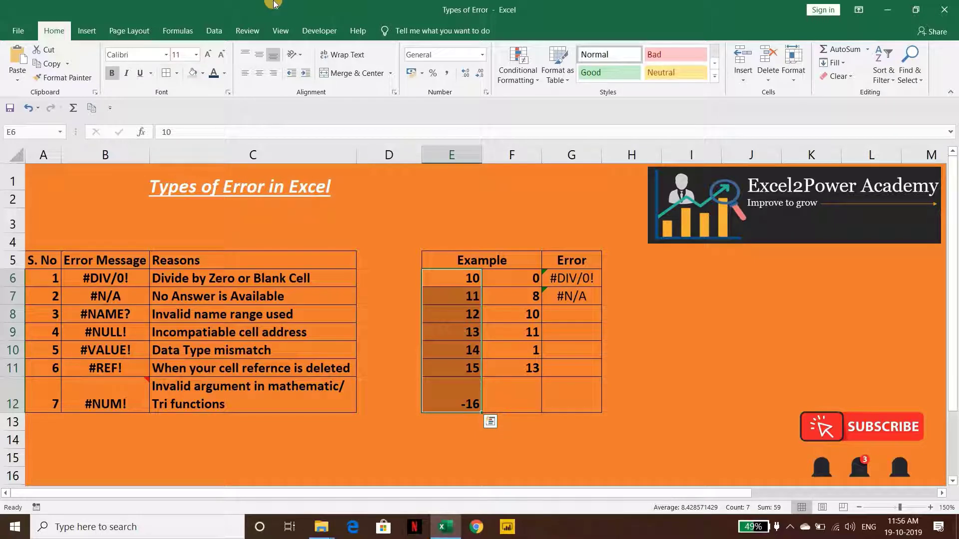
# Create the name rnge for E6:E12 in Name Manager, then close it
pyautogui.click(180, 31)
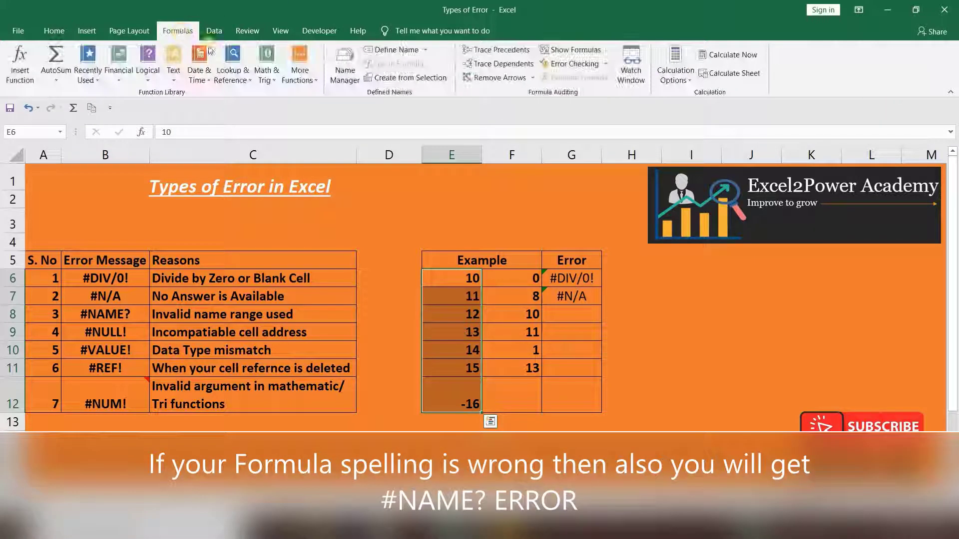
pyautogui.click(345, 70)
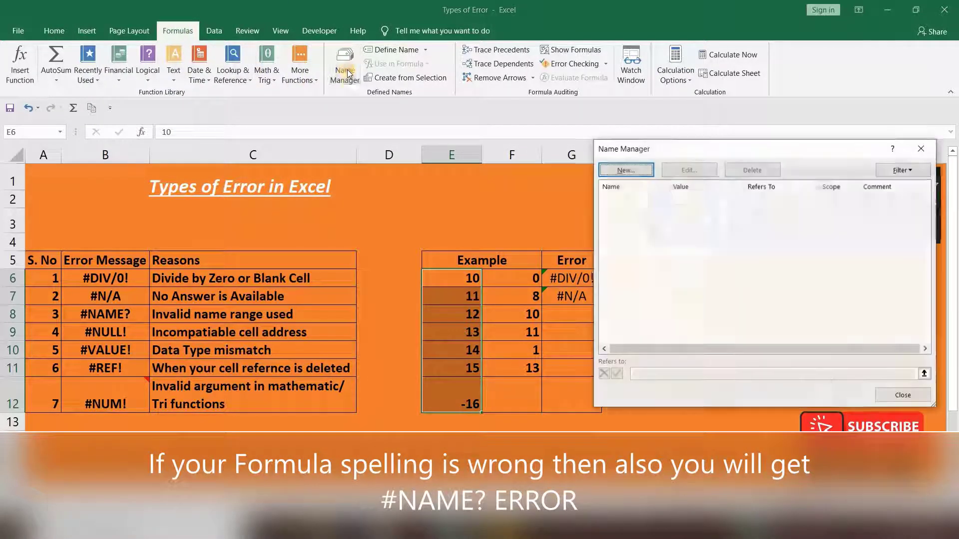
pyautogui.click(625, 170)
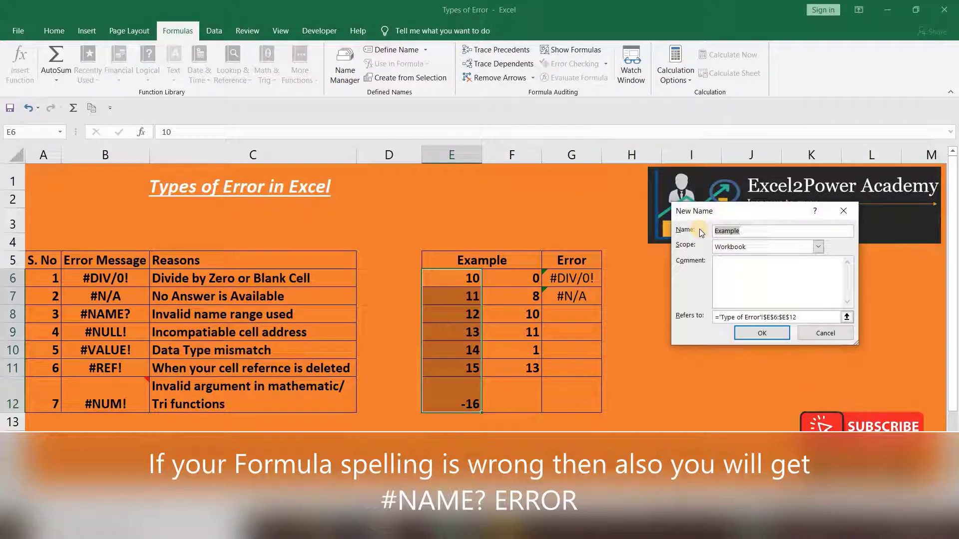
pyautogui.write('rnge')
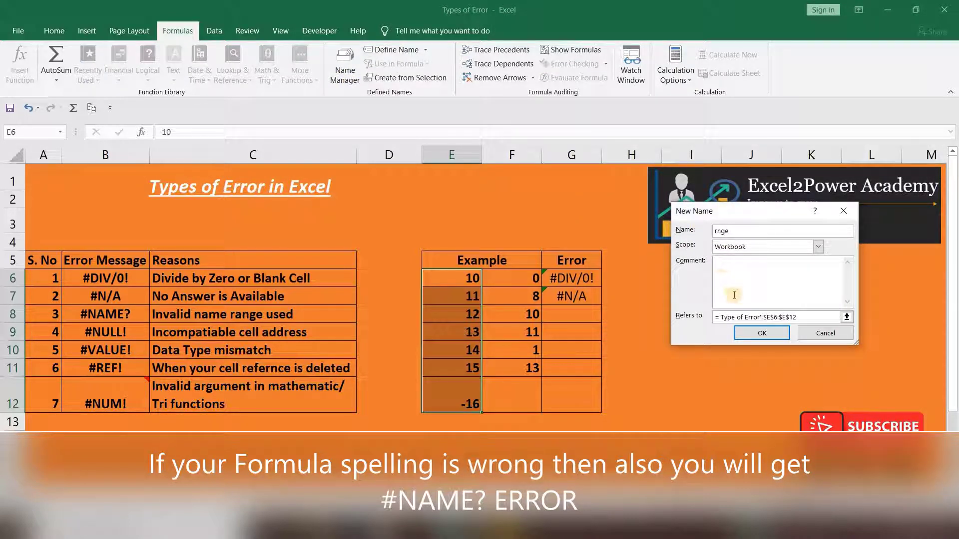
pyautogui.click(759, 332)
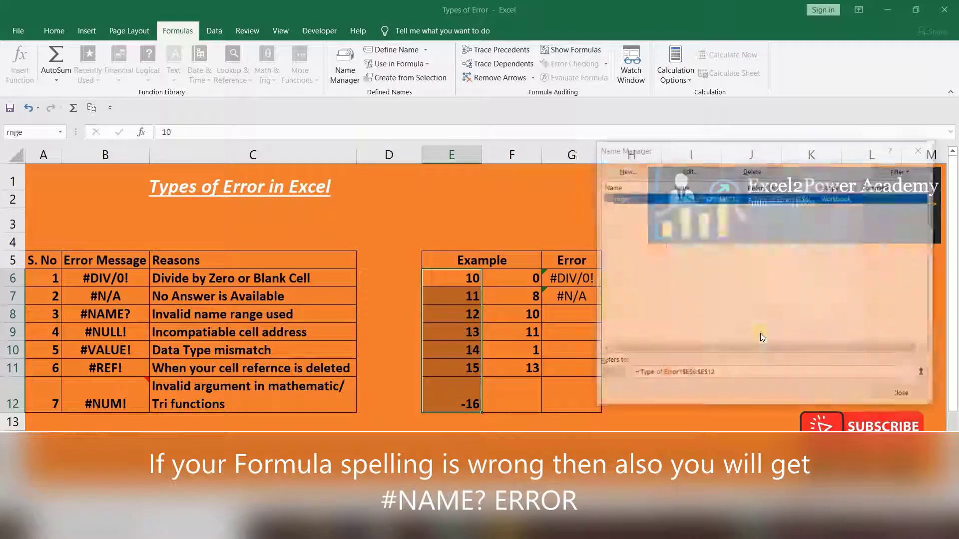
pyautogui.click(714, 374)
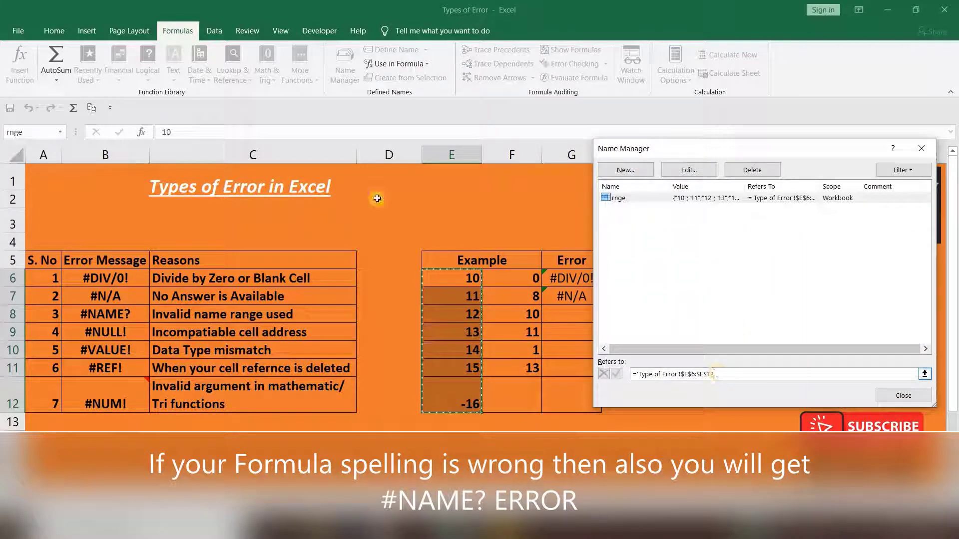
pyautogui.click(696, 198)
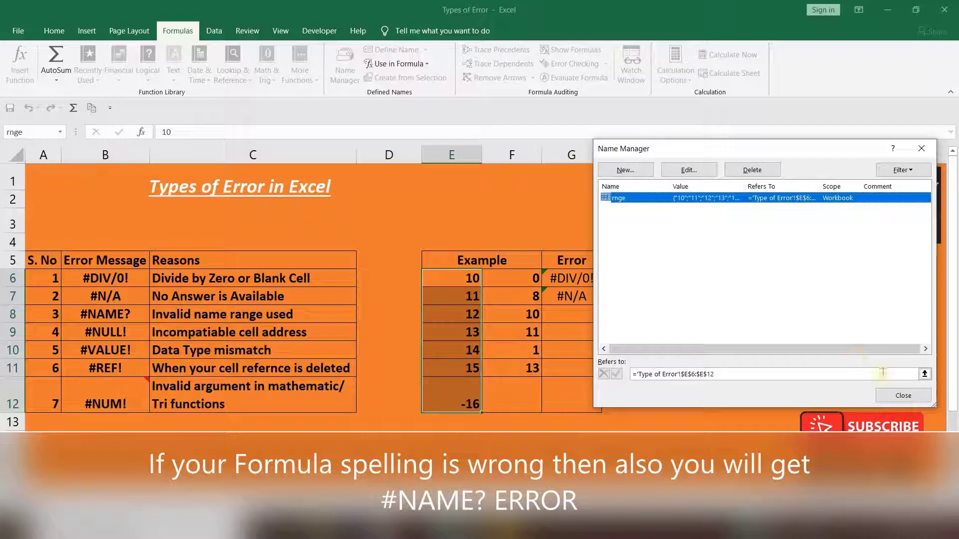
pyautogui.click(902, 395)
pyautogui.click(566, 319)
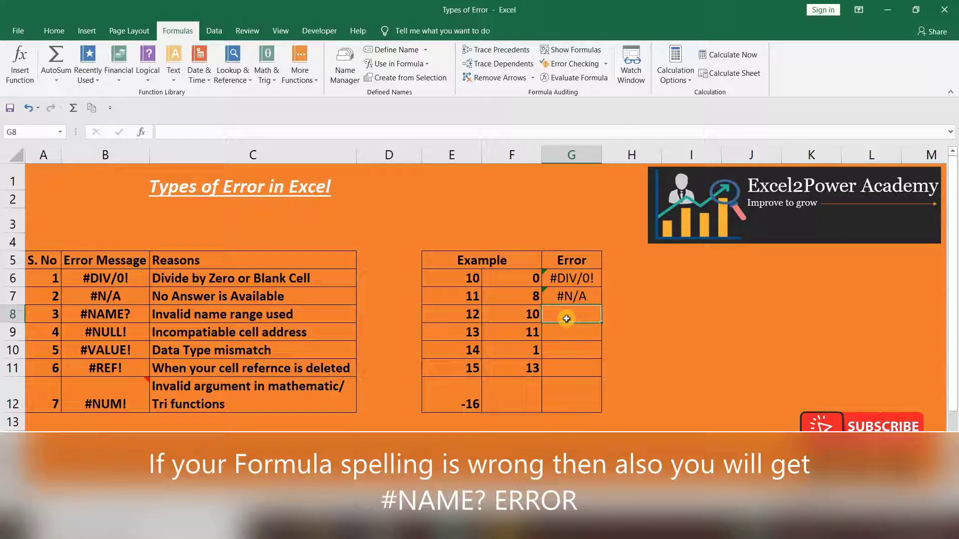
# Enter =SUM(rnge) in G8, returning 59
pyautogui.write('=-')
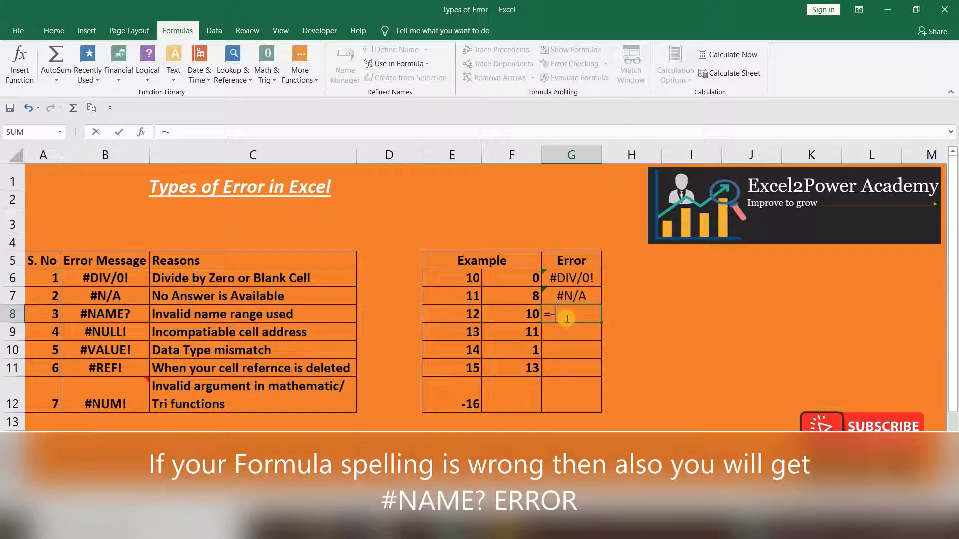
pyautogui.press('BackSpace')
pyautogui.write('SUM(')
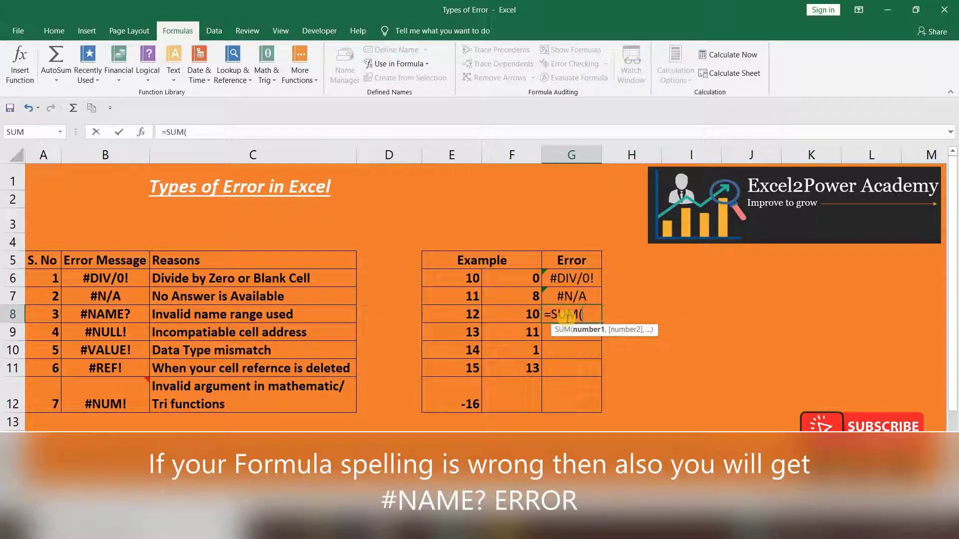
pyautogui.write('rnge')
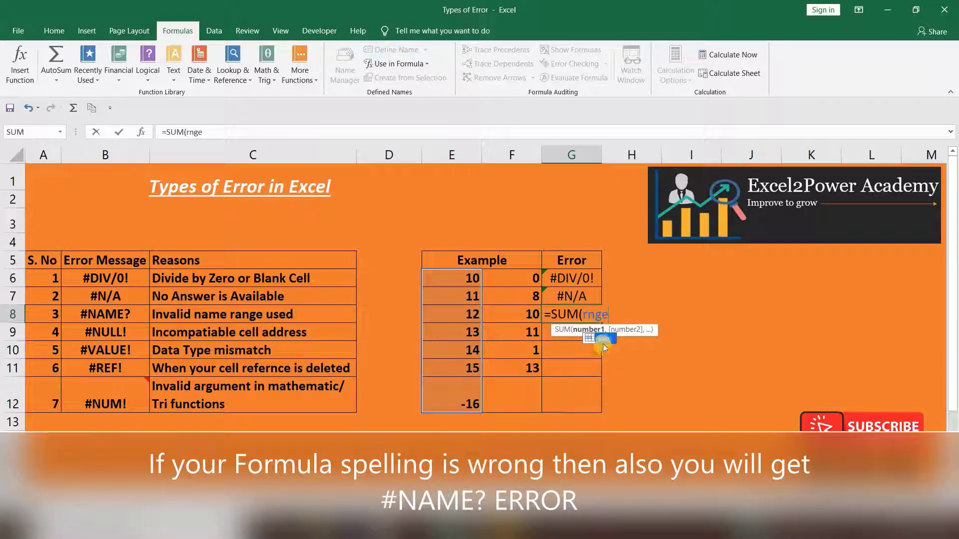
pyautogui.doubleClick(603, 344)
pyautogui.hotkey('ctrl', 'Return')
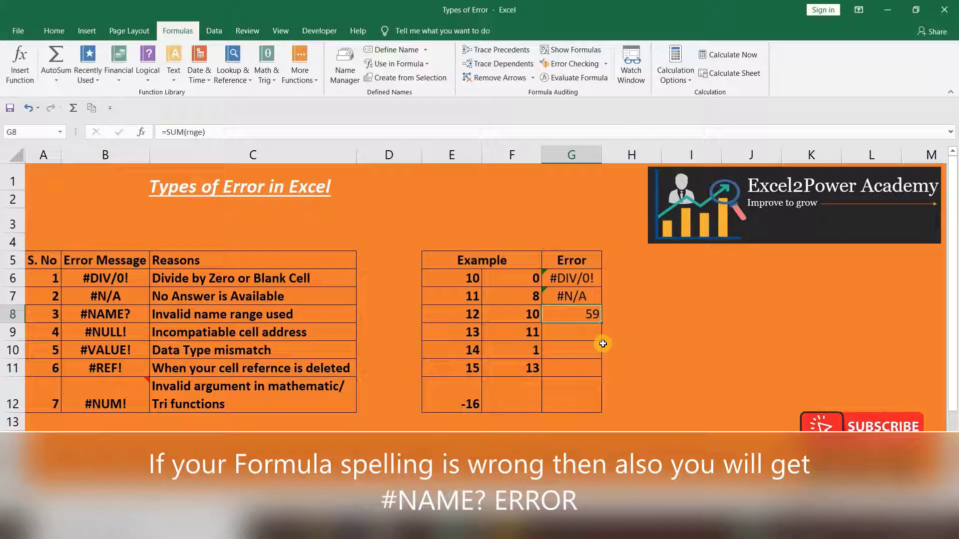
# Highlight E6:E12 covered by rnge, view the Paste Name list, then open Name Manager
pyautogui.press('Left')
pyautogui.press('Left')
pyautogui.press('Up')
pyautogui.press('Up')
pyautogui.hotkey('ctrl', 'shift', 'Down')
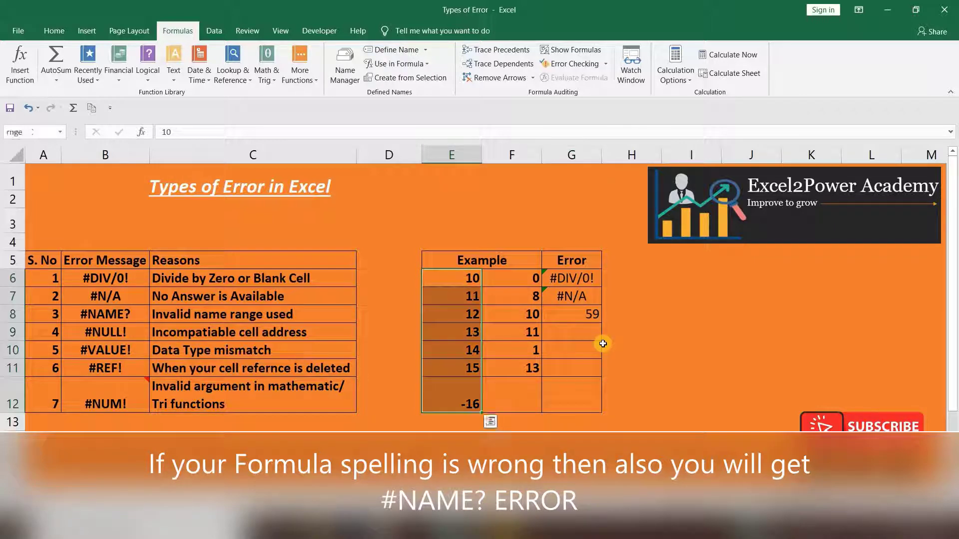
pyautogui.press('Down')
pyautogui.press('Right')
pyautogui.press('Right')
pyautogui.press('Down')
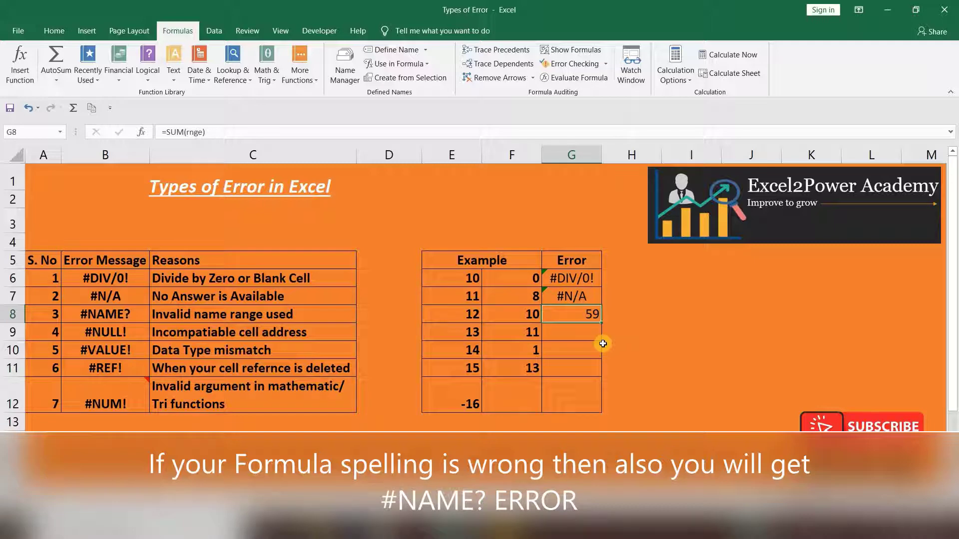
pyautogui.press('F3')
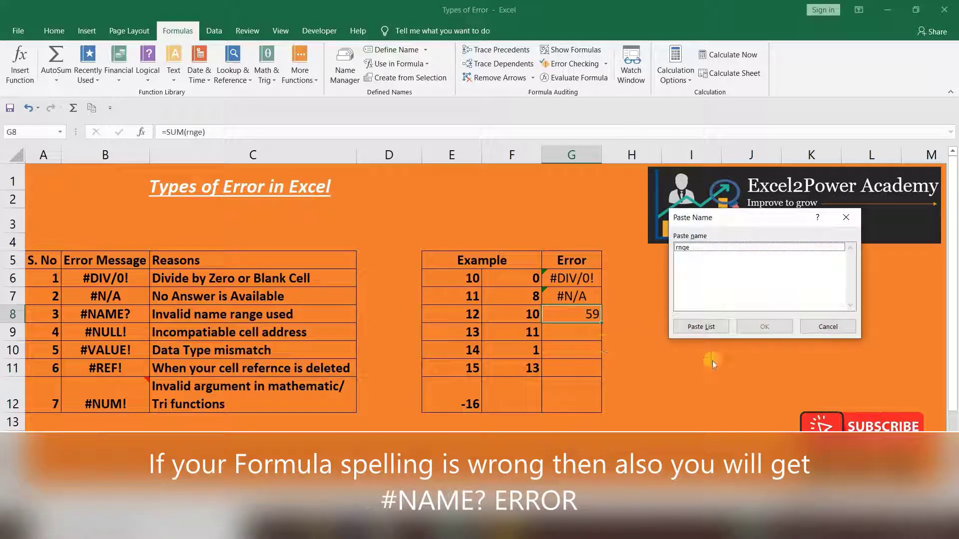
pyautogui.click(820, 326)
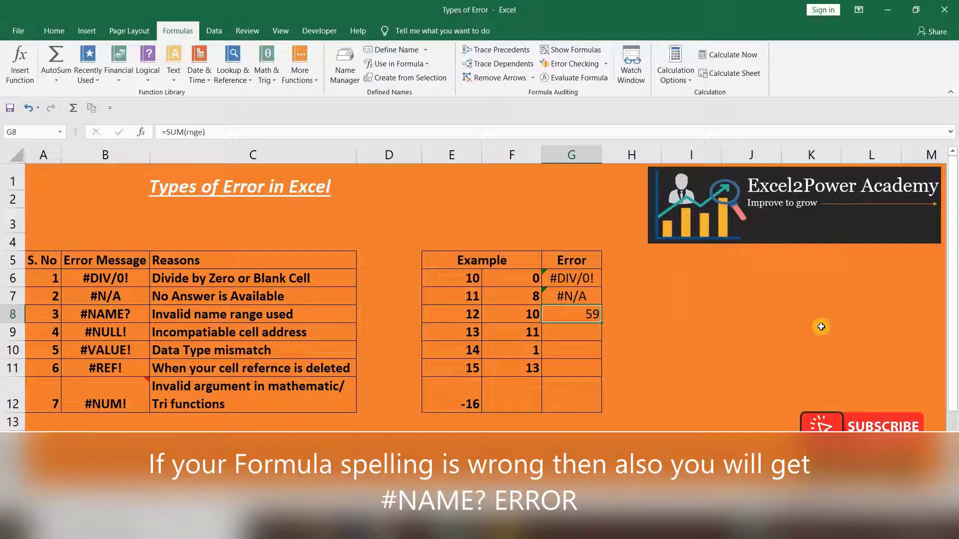
pyautogui.hotkey('ctrl', 'F3')
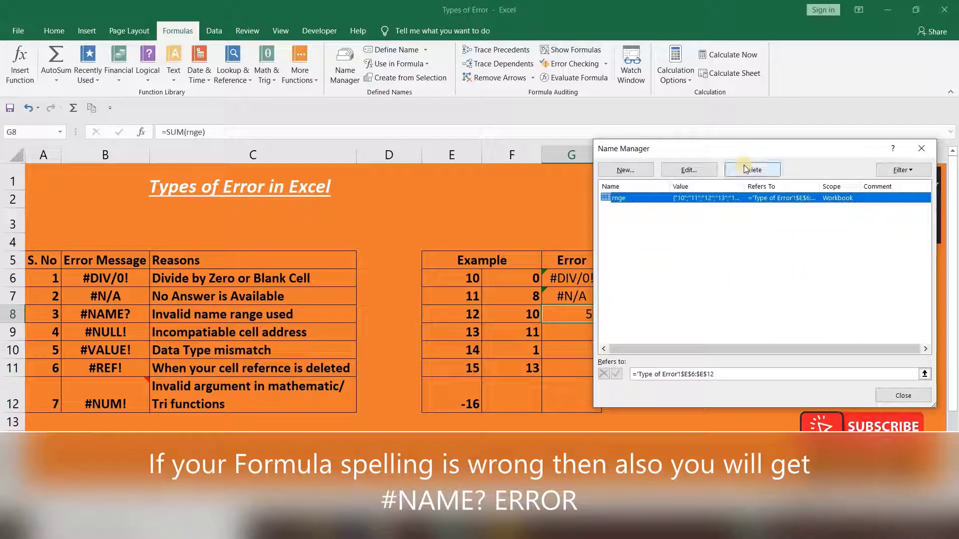
# Delete the name rnge in Name Manager and close the dialog
pyautogui.click(746, 169)
pyautogui.click(460, 297)
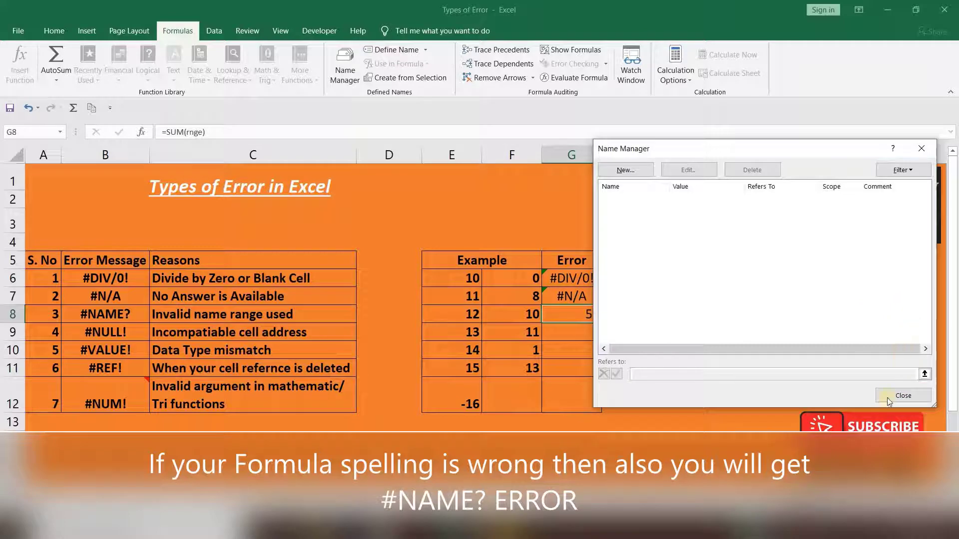
pyautogui.click(905, 401)
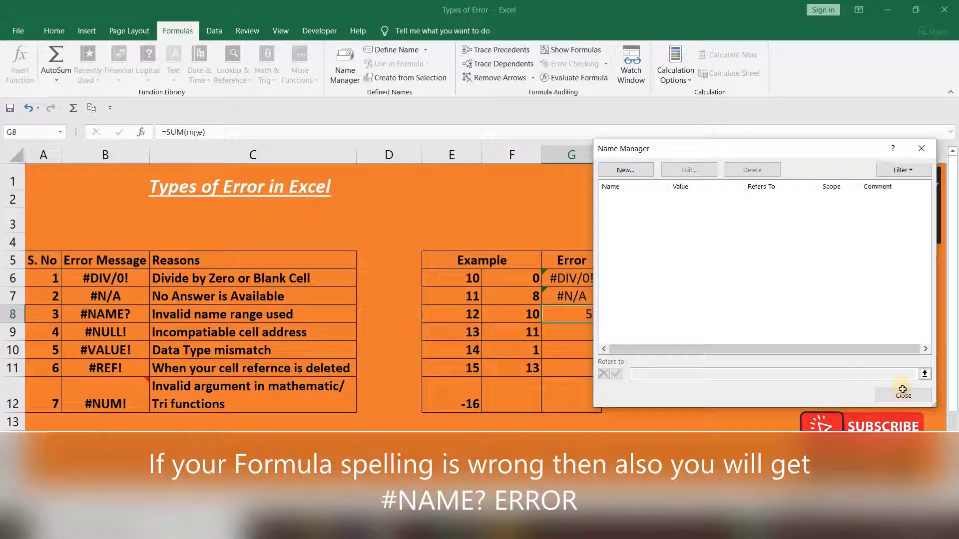
pyautogui.click(904, 395)
# Show G8's =SUM(rnge) now returning #NAME?, then move to the #NULL! row
pyautogui.click(668, 353)
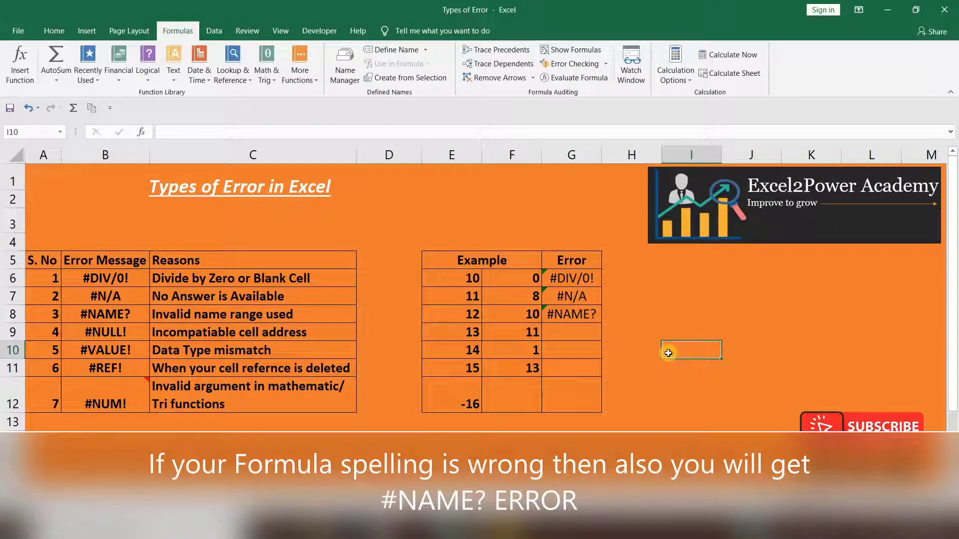
pyautogui.press('Left')
pyautogui.press('Left')
pyautogui.press('Up')
pyautogui.press('Up')
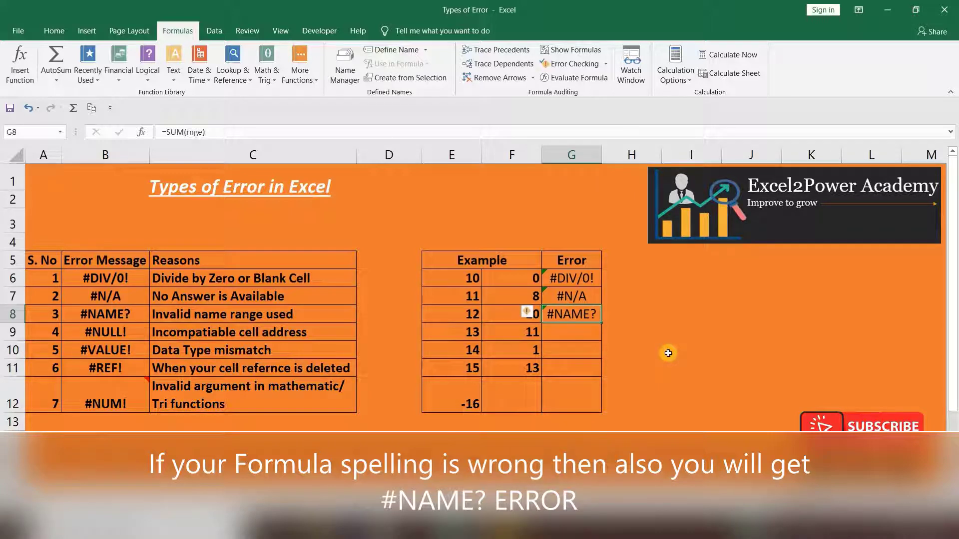
pyautogui.press('Right')
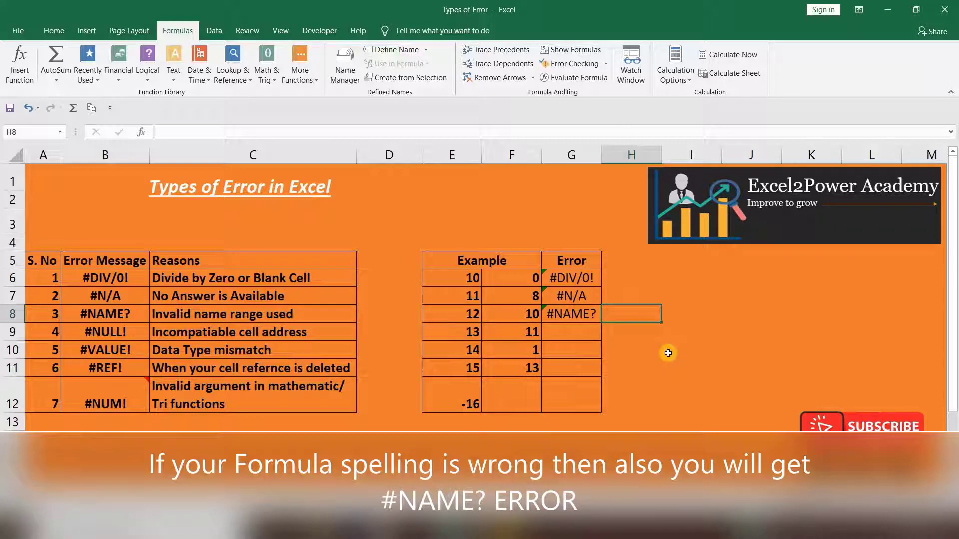
pyautogui.press('Left')
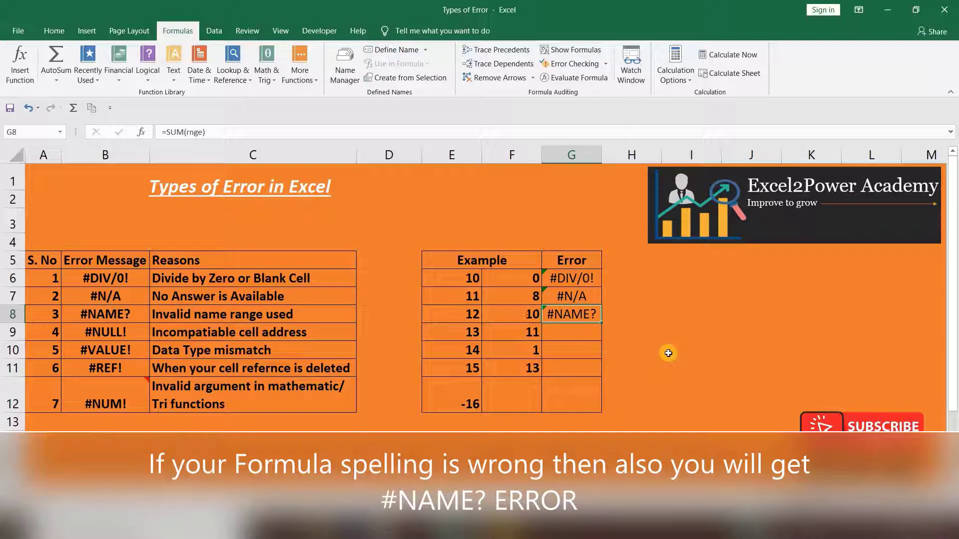
pyautogui.press('Left')
pyautogui.press('Left')
pyautogui.press('Left')
pyautogui.press('Down')
pyautogui.press('Right')
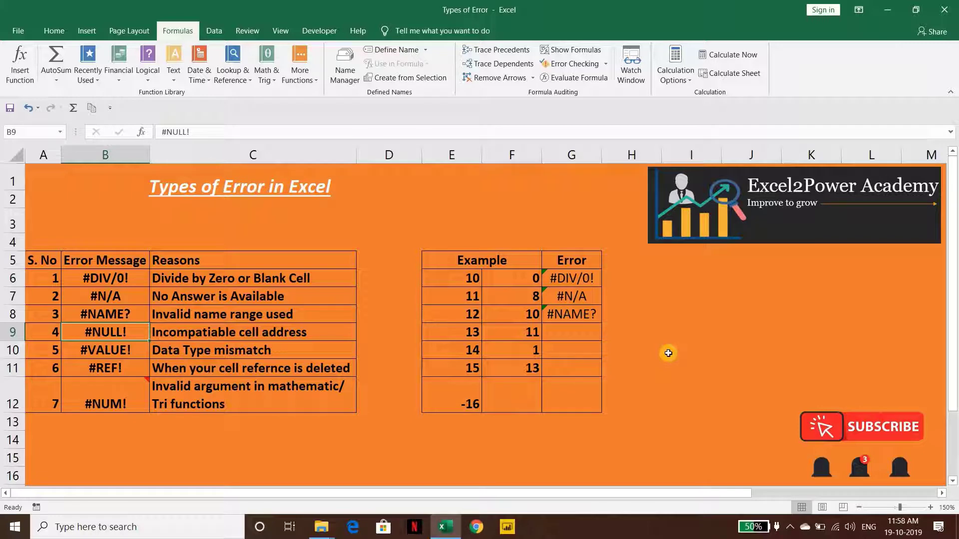
# Enter =E9+F9 in G9, which returns 24
pyautogui.press('Right')
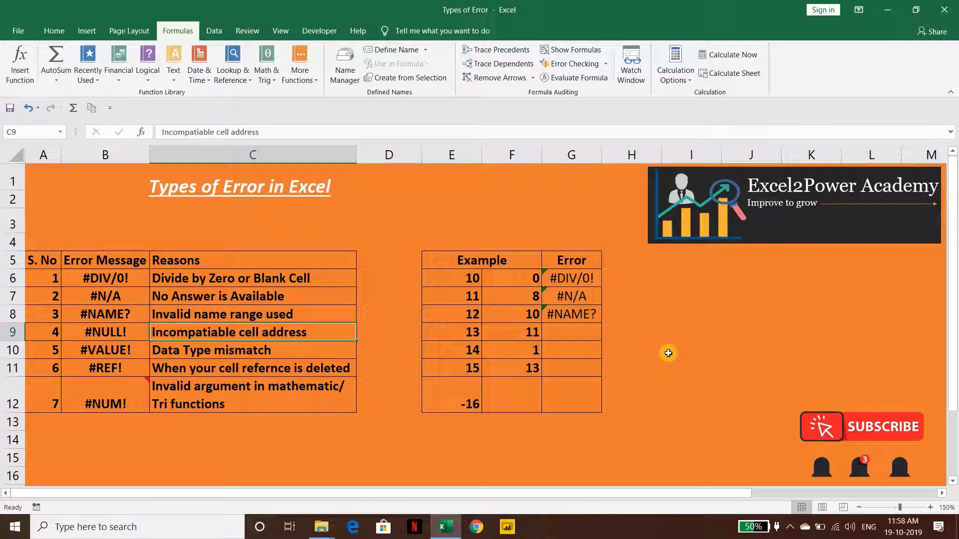
pyautogui.press('Right')
pyautogui.press('Right')
pyautogui.press('Right')
pyautogui.press('Right')
pyautogui.write('=')
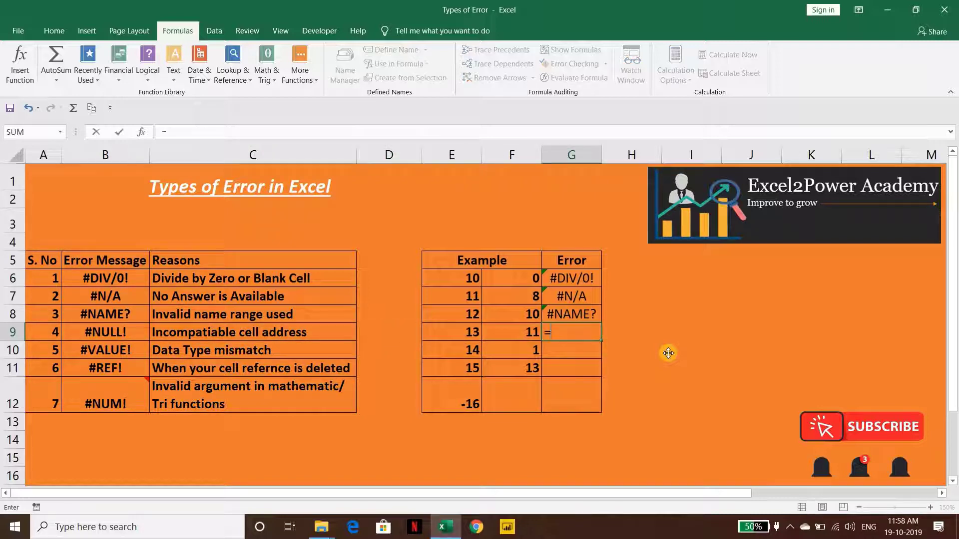
pyautogui.write('SUM(')
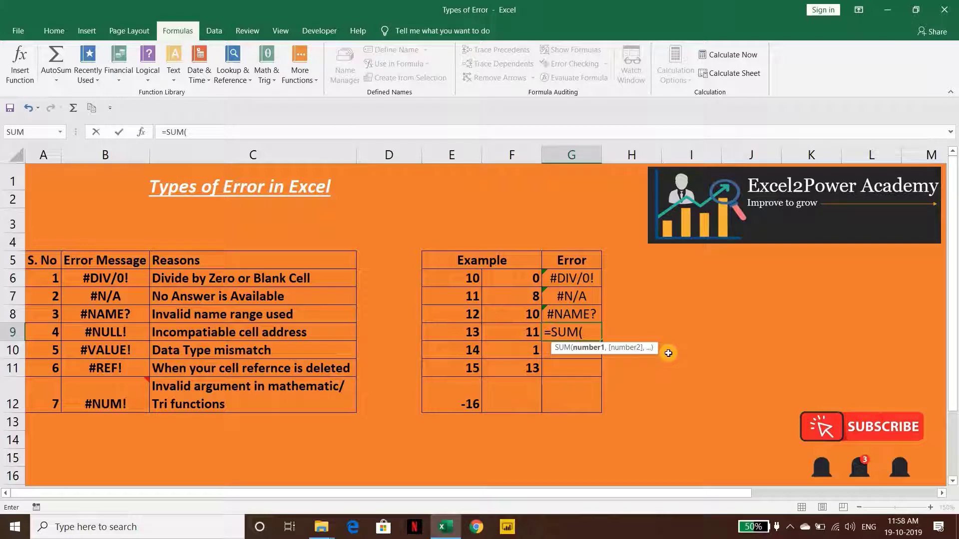
pyautogui.press('BackSpace')
pyautogui.press('BackSpace')
pyautogui.press('BackSpace')
pyautogui.press('BackSpace')
pyautogui.press('Left')
pyautogui.press('Left')
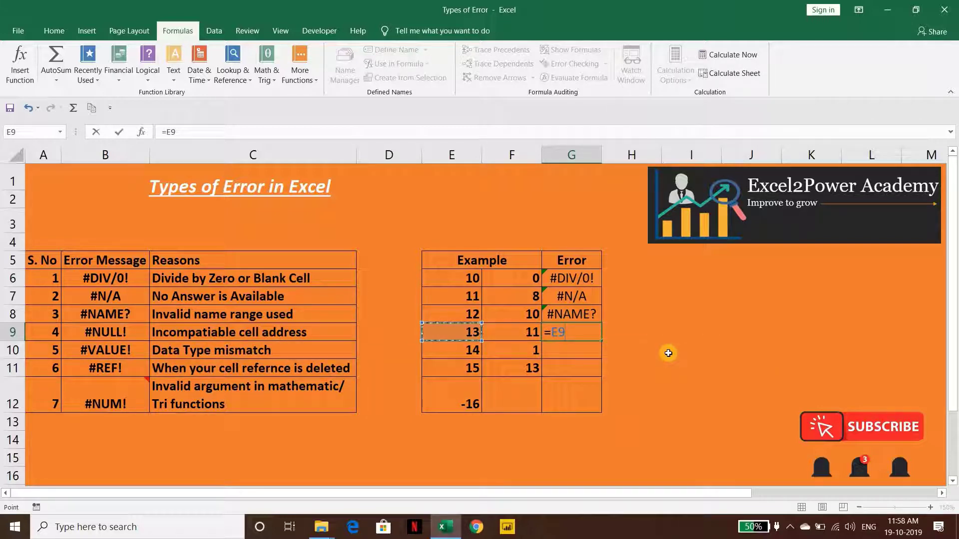
pyautogui.write('+')
pyautogui.press('Left')
pyautogui.press('Return')
pyautogui.press('Up')
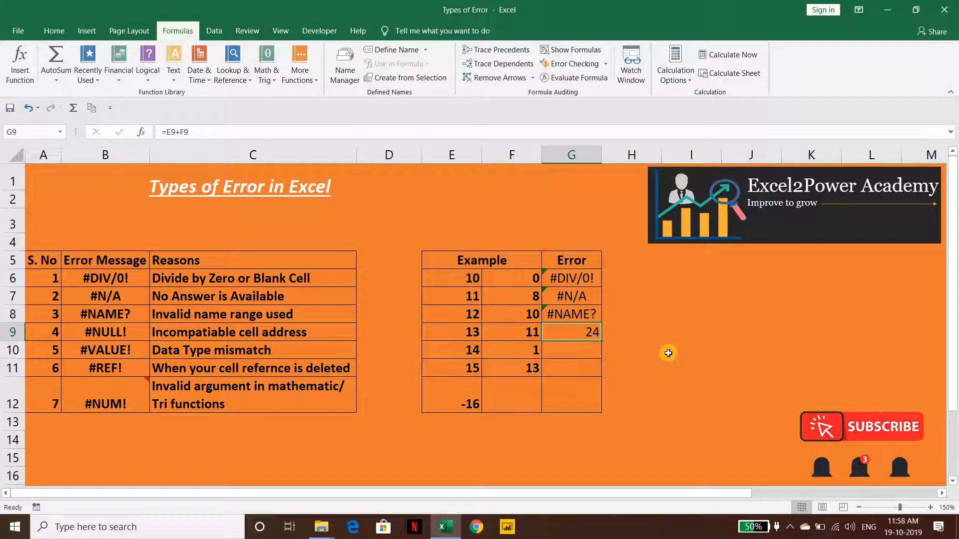
# Replace the plus in G9 with a space, making =E9 F9 return #NULL!
pyautogui.press('F2')
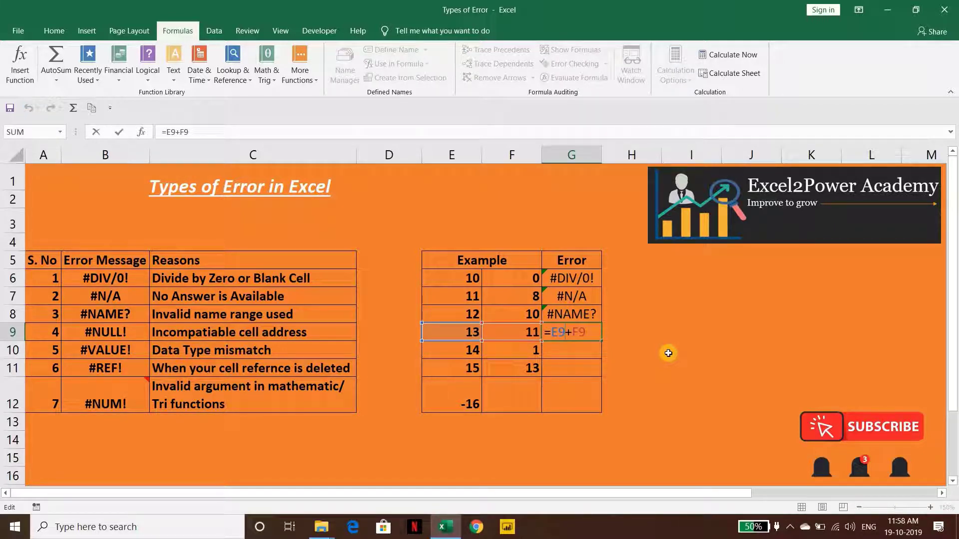
pyautogui.press('Left')
pyautogui.press('Left')
pyautogui.press('Left')
pyautogui.press('BackSpace')
pyautogui.press('Return')
# Reopen G9's =E9 F9 formula to point out the space between references
pyautogui.press('Up')
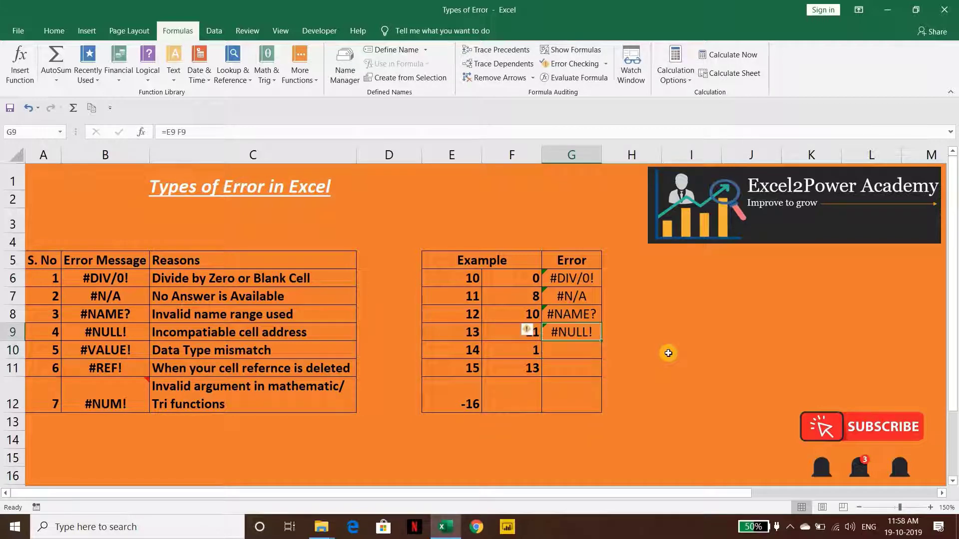
pyautogui.press('Down')
pyautogui.press('Up')
pyautogui.press('Right')
pyautogui.press('Left')
pyautogui.press('F2')
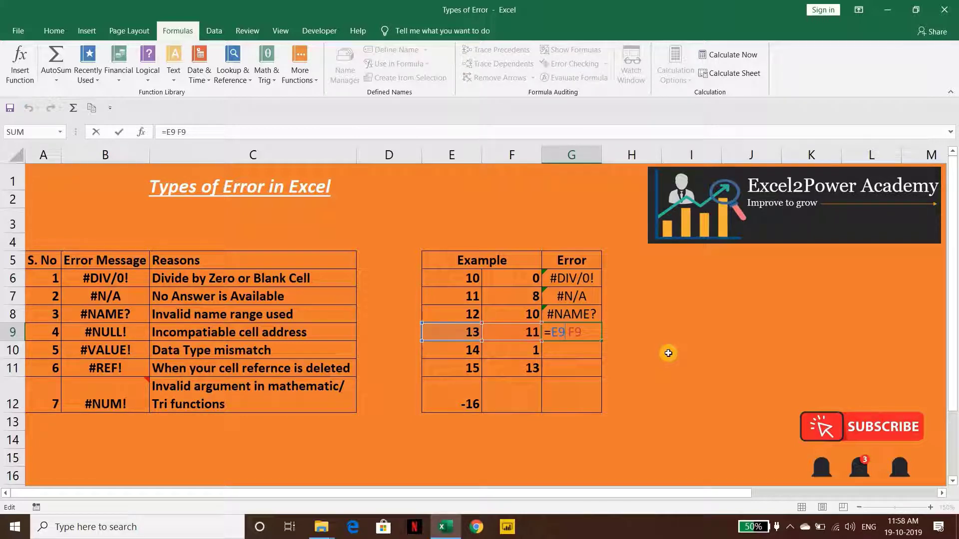
pyautogui.press('Right')
pyautogui.press('Return')
pyautogui.press('Up')
pyautogui.press('Left')
# Move from the #NULL! reason down to the #VALUE! example row
pyautogui.press('Left')
pyautogui.press('Left')
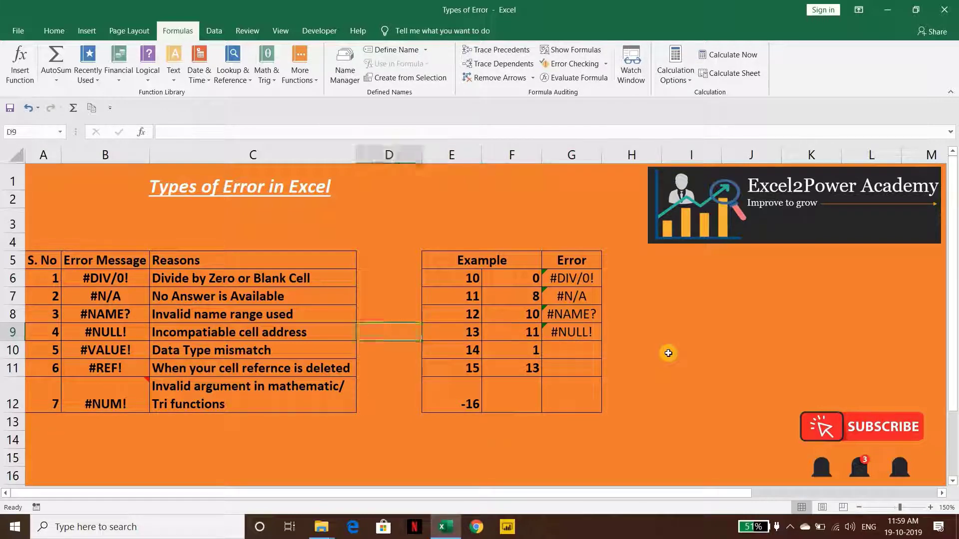
pyautogui.press('Left')
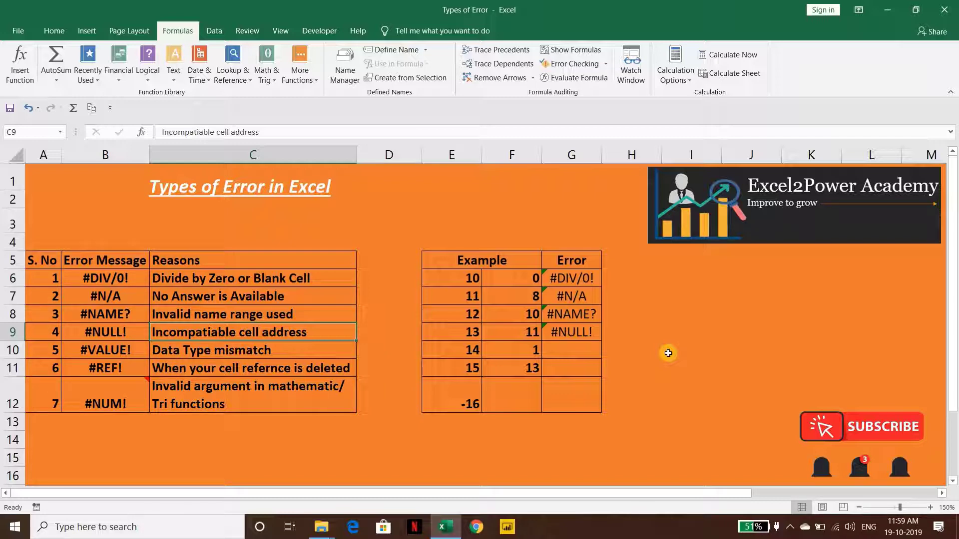
pyautogui.press('Down')
pyautogui.press('Right')
pyautogui.press('Right')
pyautogui.press('Right')
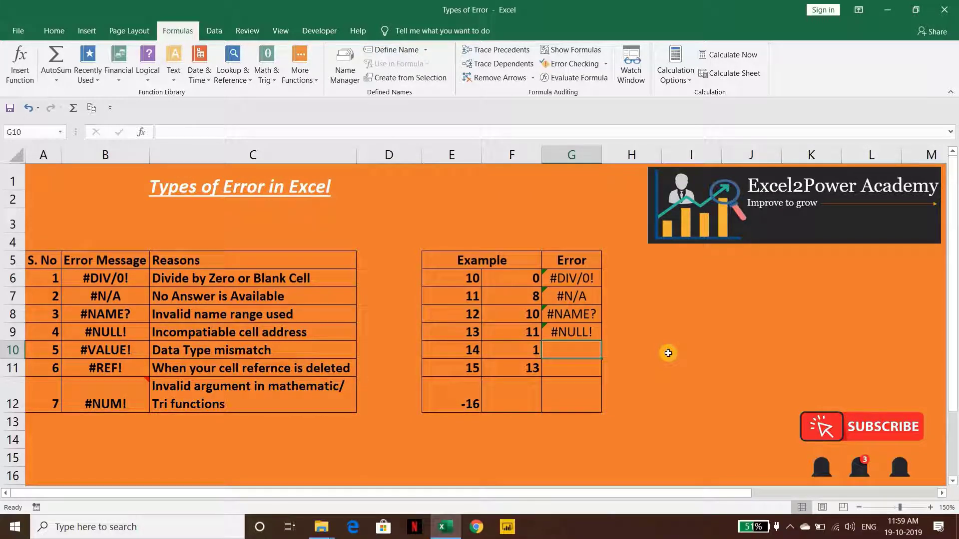
pyautogui.press('Left')
pyautogui.press('Left')
pyautogui.press('Left')
pyautogui.press('Left')
pyautogui.press('Left')
pyautogui.press('Right')
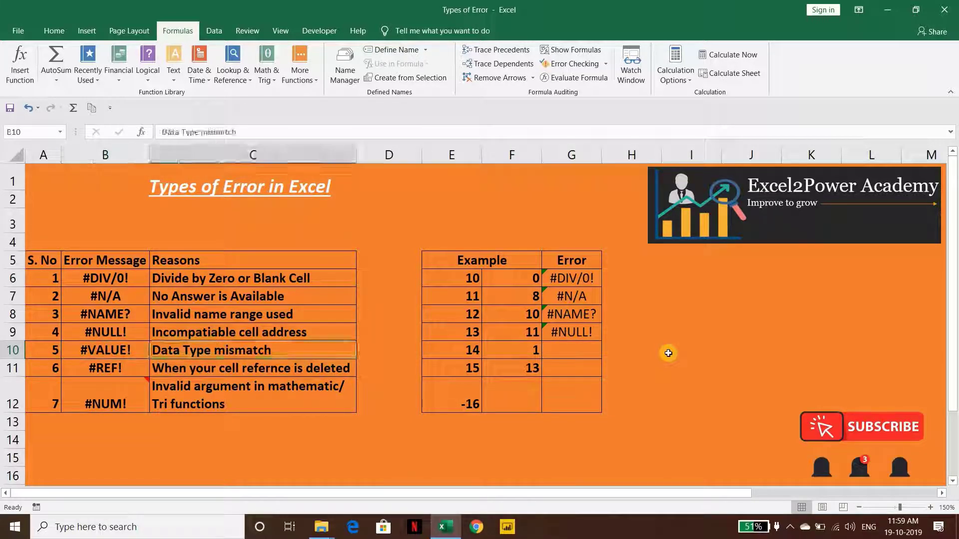
pyautogui.press('Right')
pyautogui.press('Right')
pyautogui.press('Right')
# Enter =E10+F10 in G10, returning 15
pyautogui.write('=')
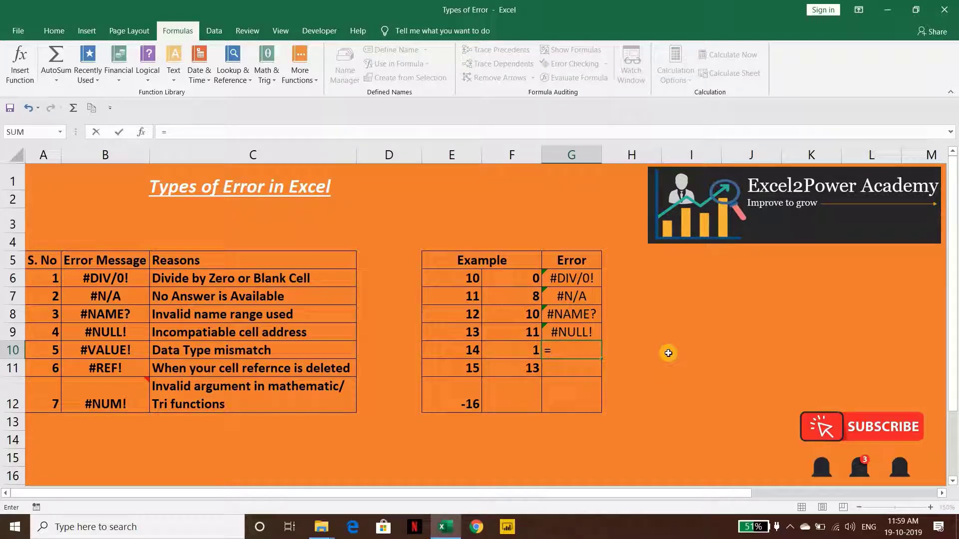
pyautogui.press('Left')
pyautogui.press('Left')
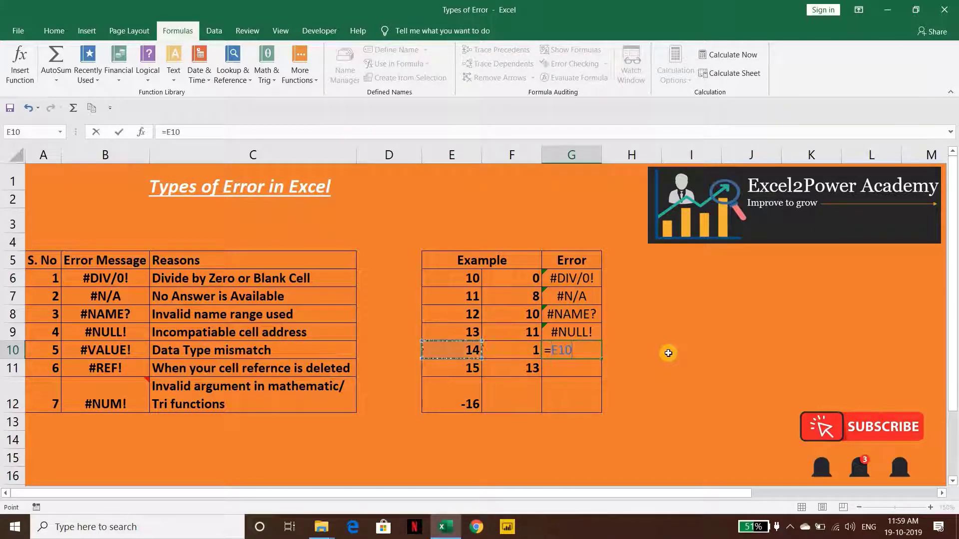
pyautogui.write('+')
pyautogui.press('Left')
pyautogui.press('Return')
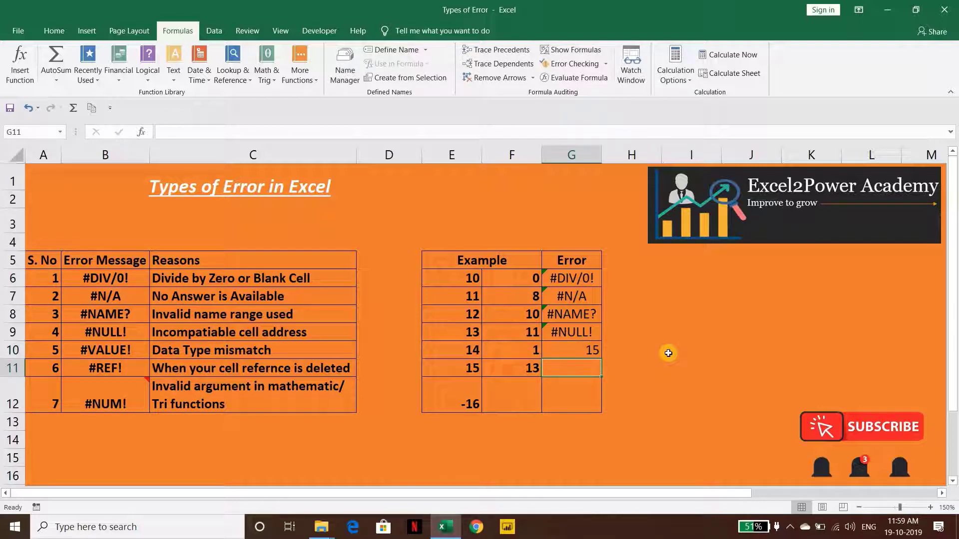
pyautogui.press('Up')
pyautogui.press('Left')
pyautogui.press('Left')
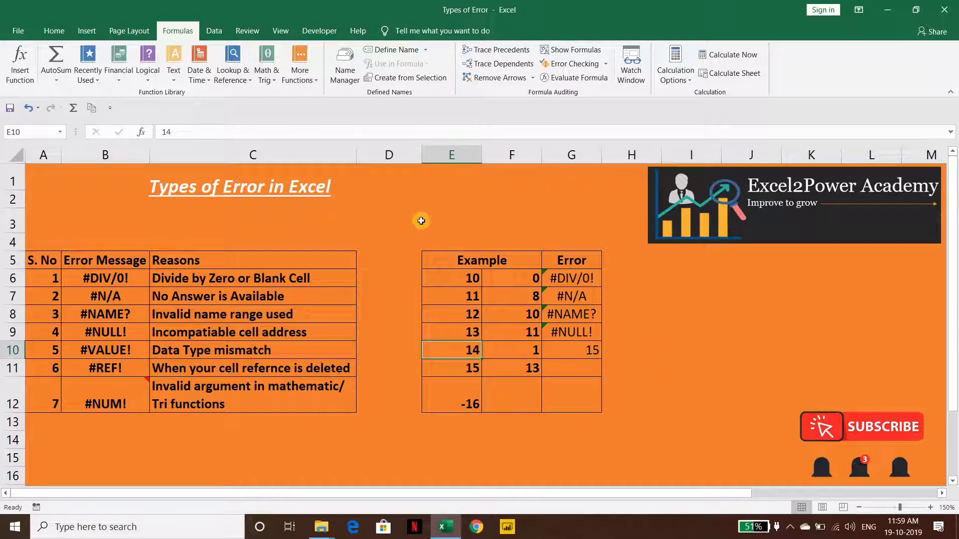
# Enter the text 'one' in F10 so G10's =E10+F10 sum can no longer add
pyautogui.click(60, 34)
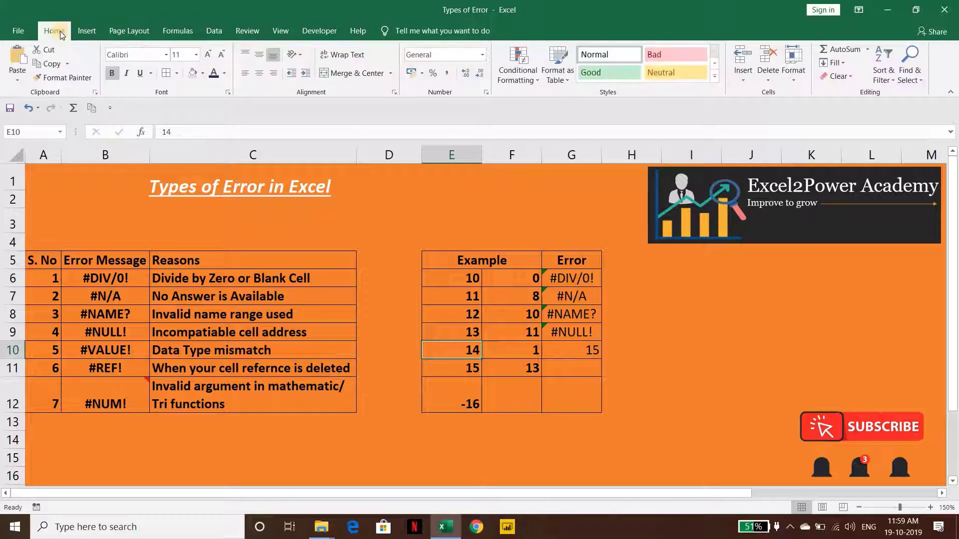
pyautogui.press('Right')
pyautogui.press('Left')
pyautogui.press('Right')
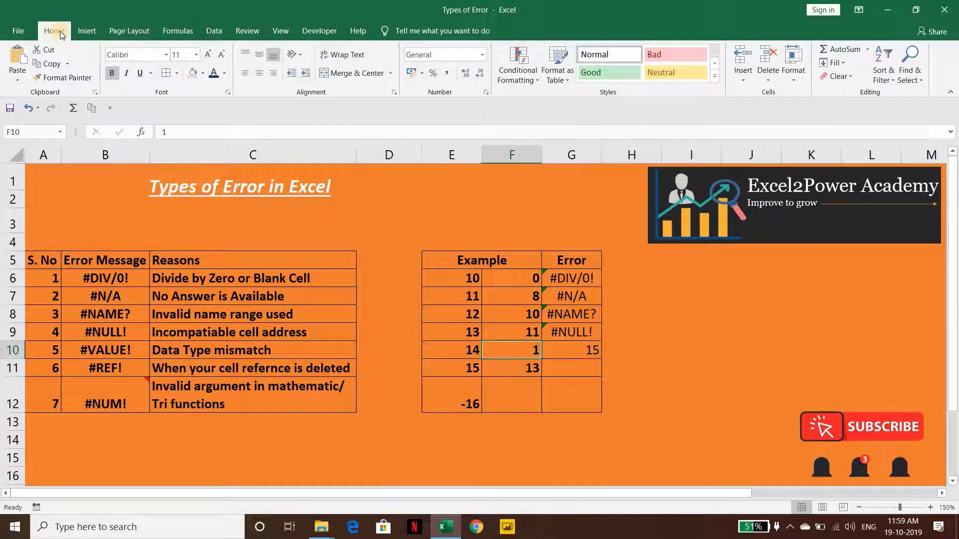
pyautogui.press('Right')
pyautogui.press('Left')
pyautogui.press('Right')
pyautogui.press('Left')
pyautogui.write('one')
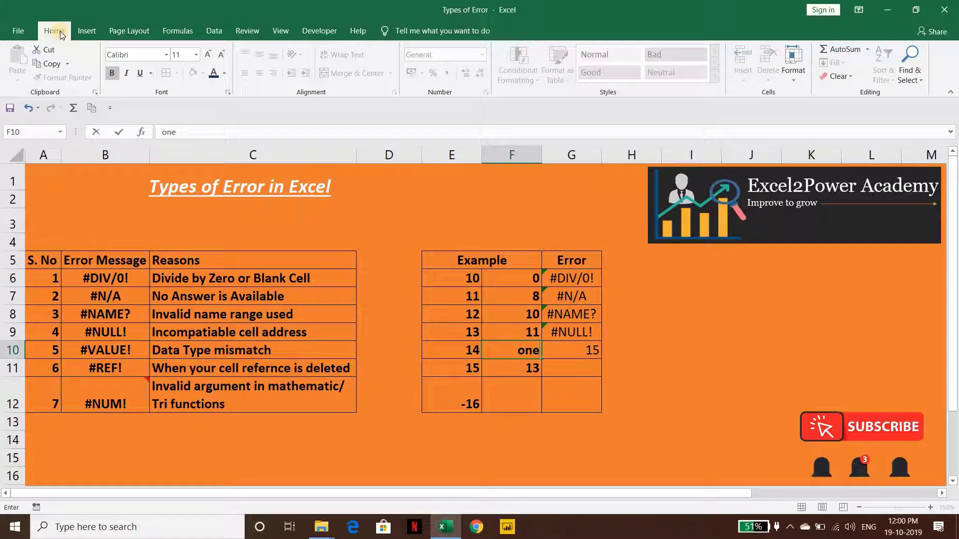
pyautogui.press('Tab')
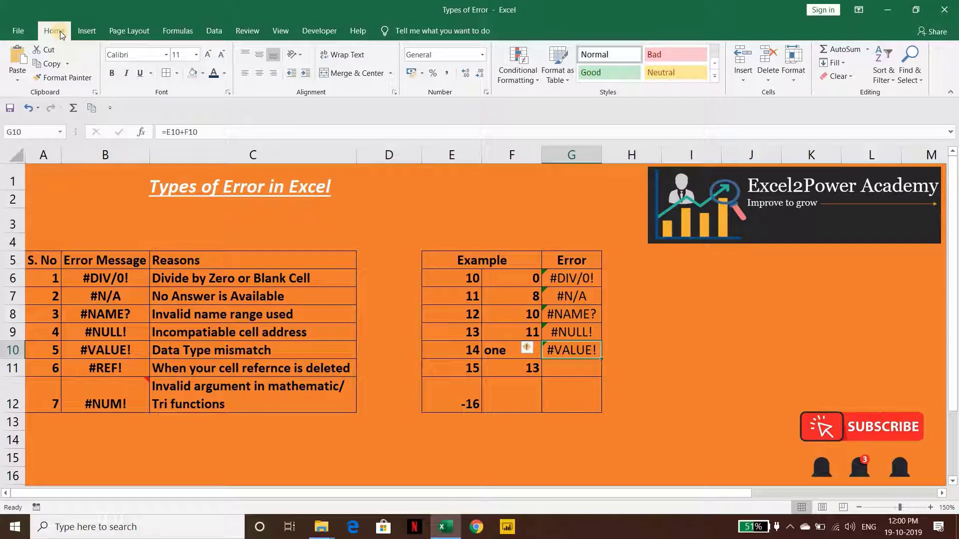
# Inspect G10's formula returning #VALUE!, then select F10 to show the text cause
pyautogui.press('F2')
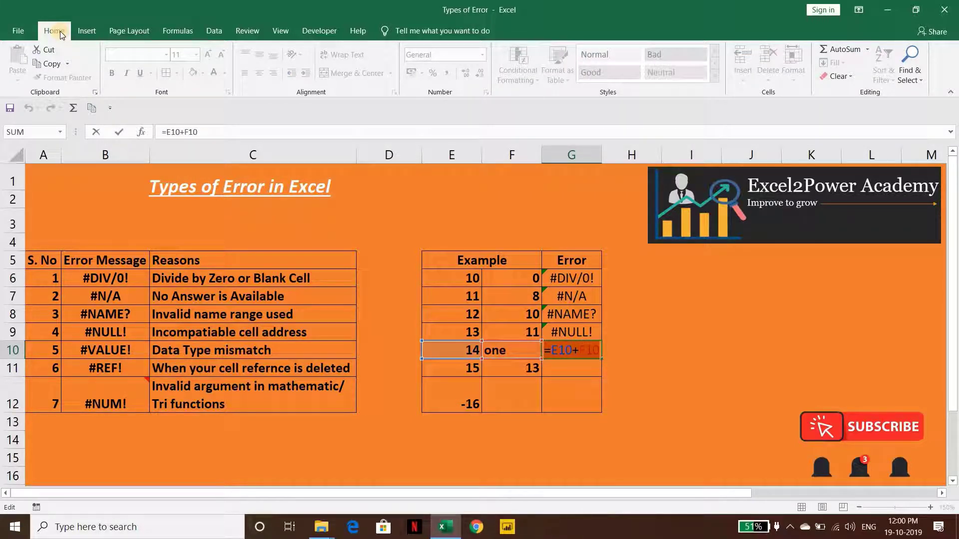
pyautogui.press('Escape')
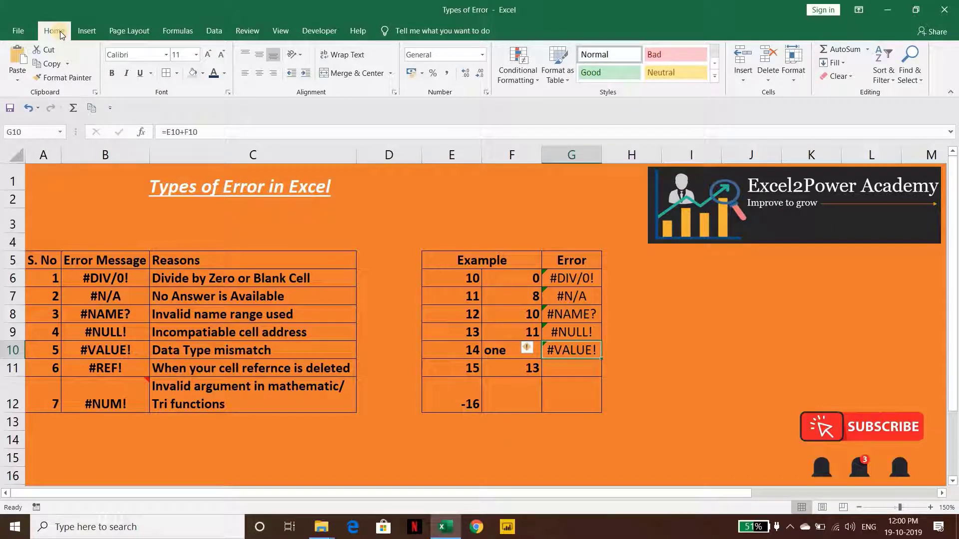
pyautogui.press('Left')
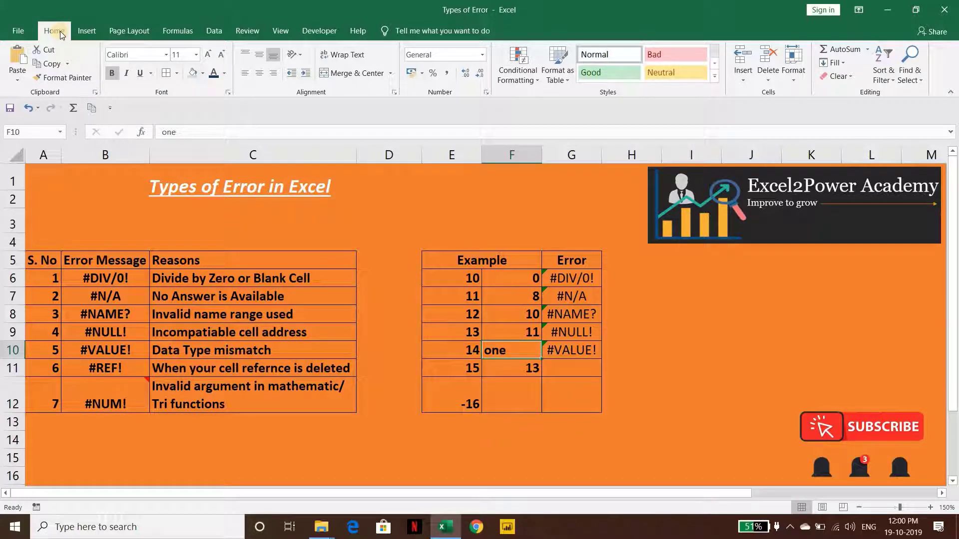
# Move the 13 from F11 into H11
pyautogui.press('Left')
pyautogui.press('Right')
pyautogui.press('Right')
pyautogui.press('Down')
pyautogui.press('Left')
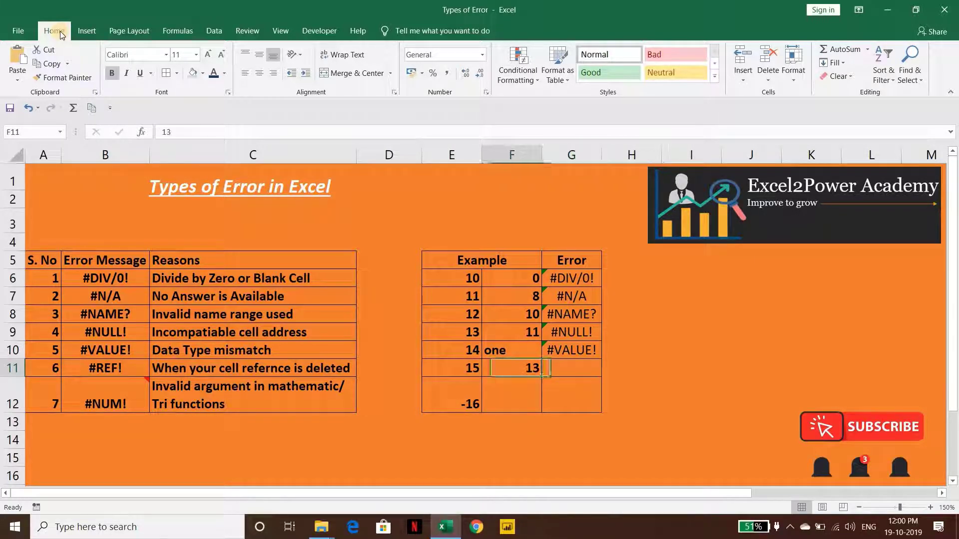
pyautogui.press('Left')
pyautogui.press('Right')
pyautogui.press('Delete')
pyautogui.press('Left')
pyautogui.press('Left')
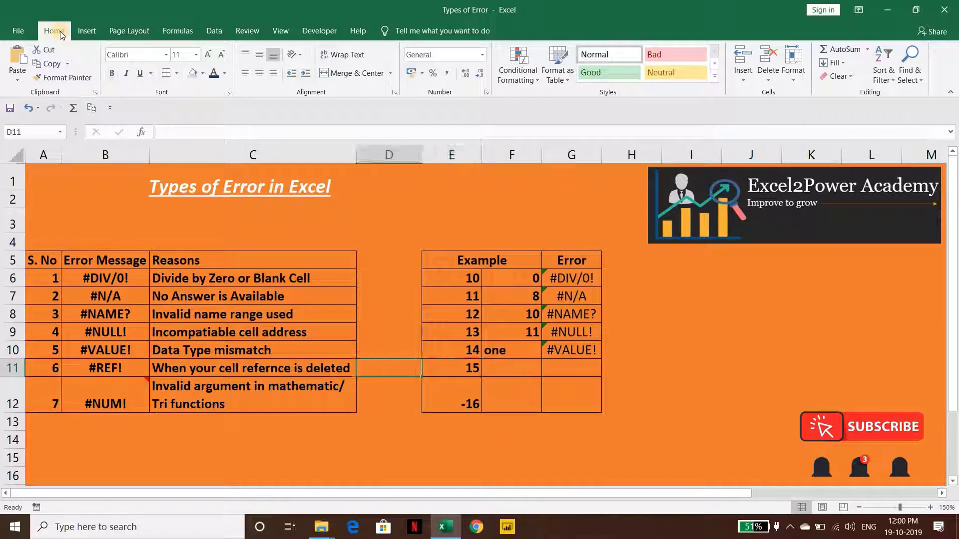
pyautogui.press('Right')
pyautogui.press('Right')
pyautogui.press('Right')
pyautogui.press('Right')
pyautogui.write('13')
pyautogui.press('Left')
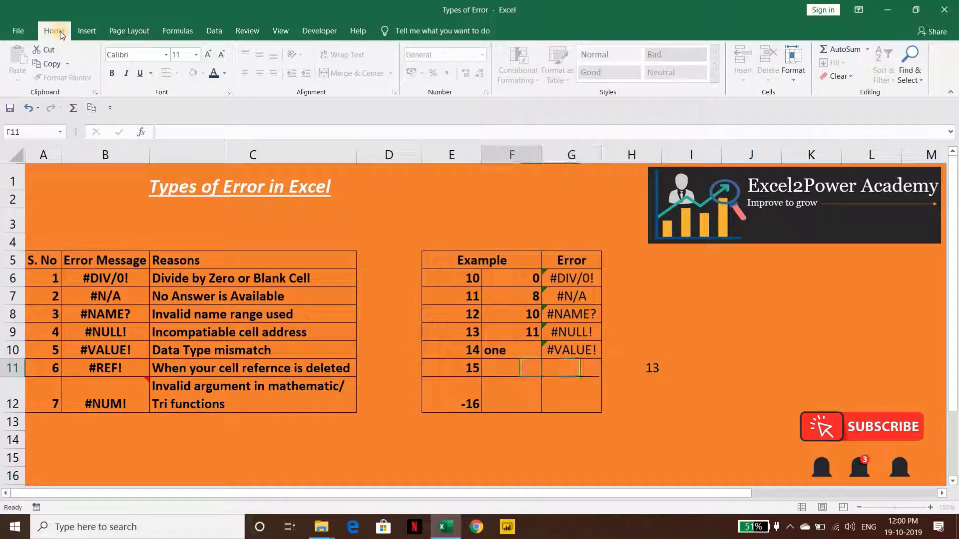
# Enter =E11+H11 in G11, giving 28
pyautogui.write('=')
pyautogui.press('Left')
pyautogui.press('Left')
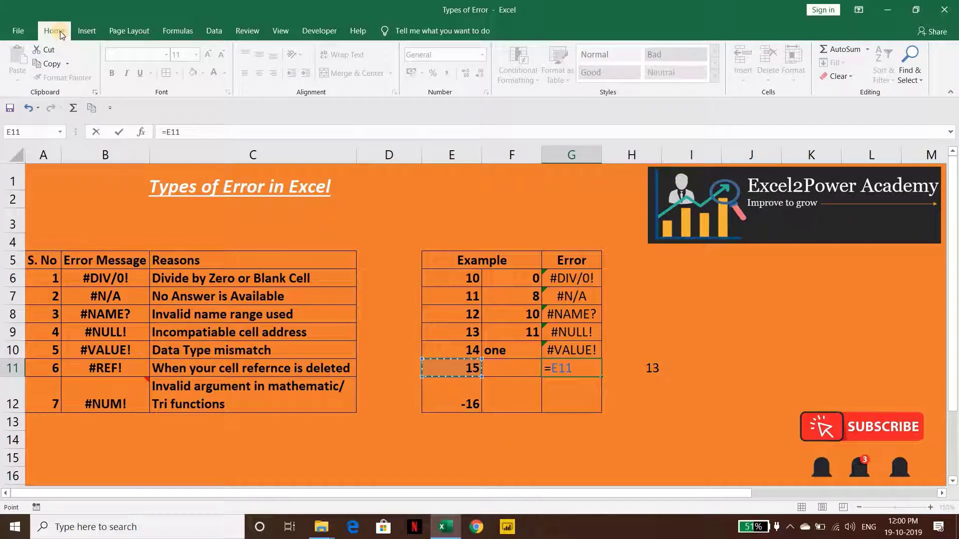
pyautogui.write('+')
pyautogui.press('Right')
pyautogui.hotkey('ctrl', 'Return')
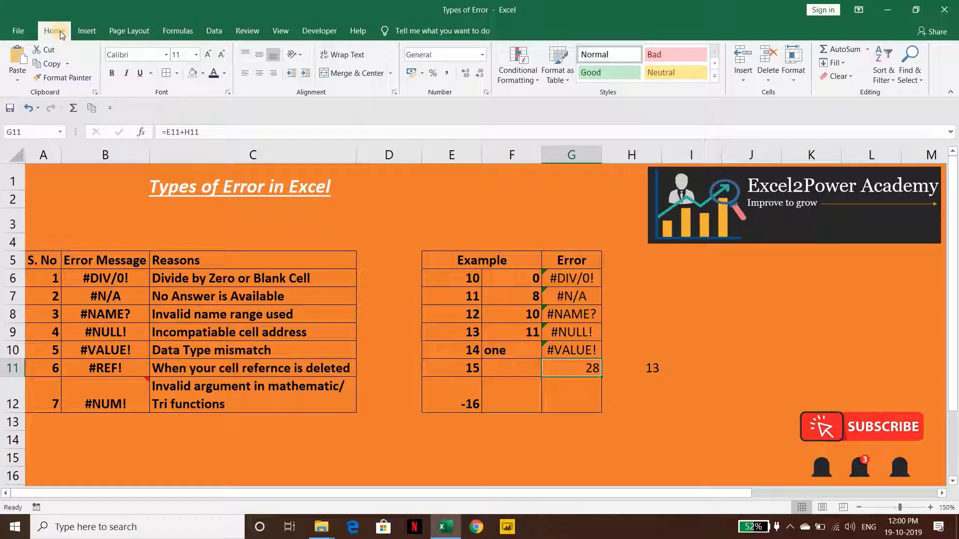
# Delete column H and inspect G11's broken =E11+#REF! formula
pyautogui.press('Right')
pyautogui.hotkey('ctrl', 'space')
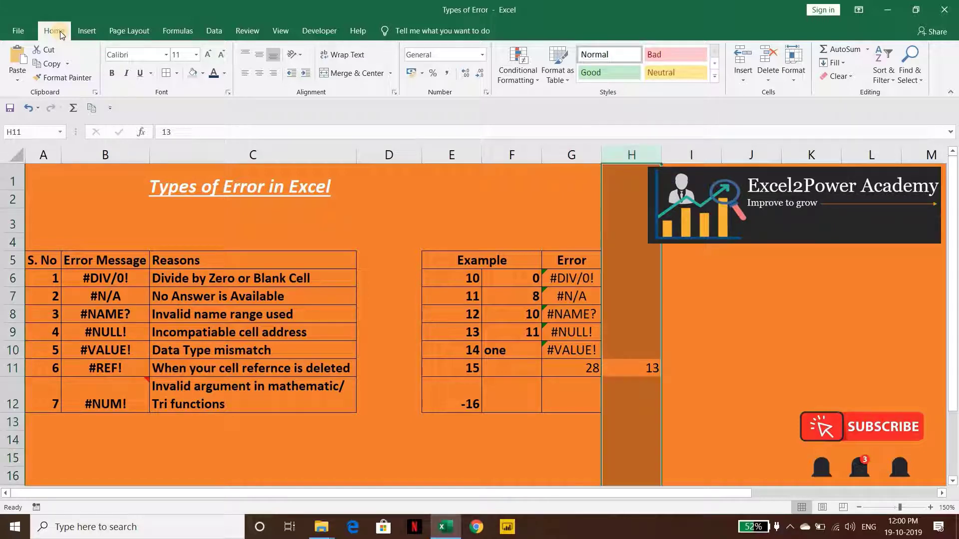
pyautogui.hotkey('ctrl', '-')
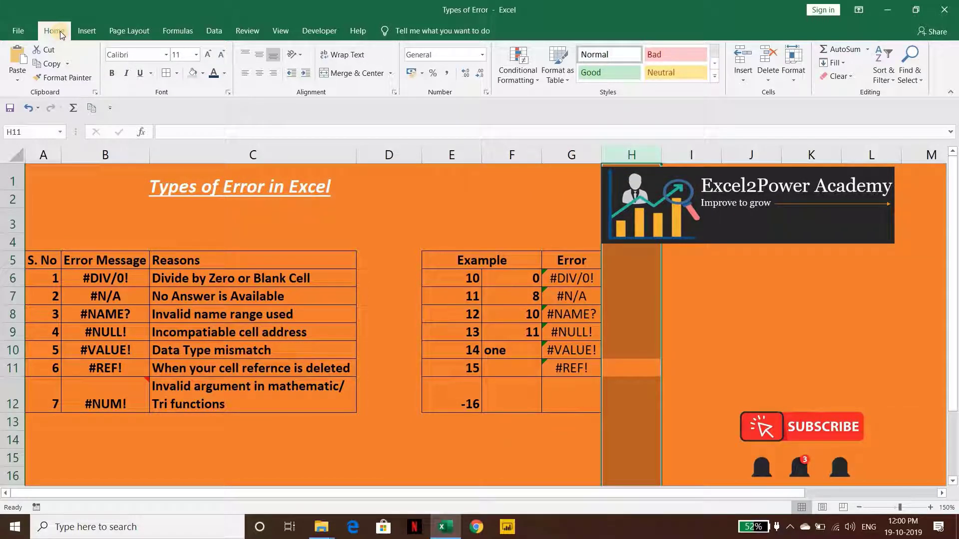
pyautogui.press('Left')
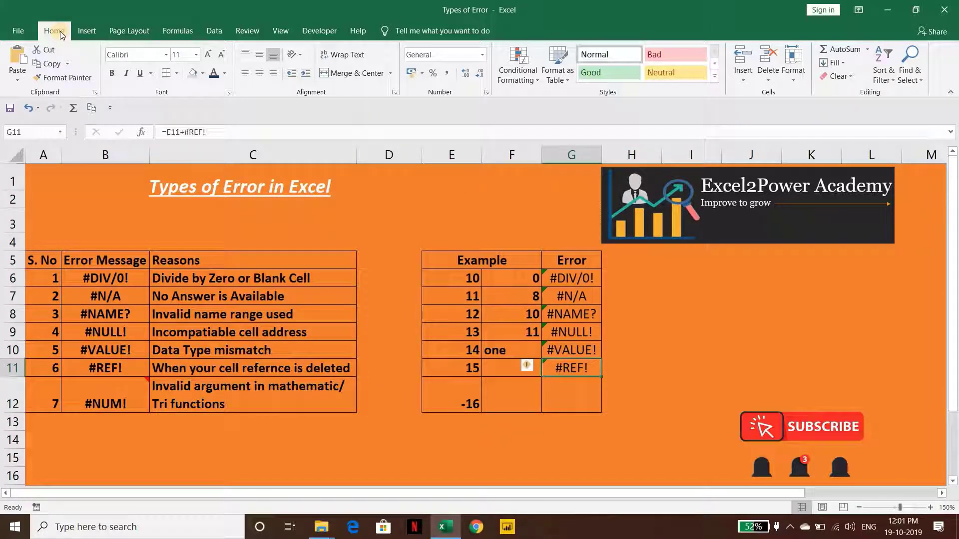
pyautogui.press('F2')
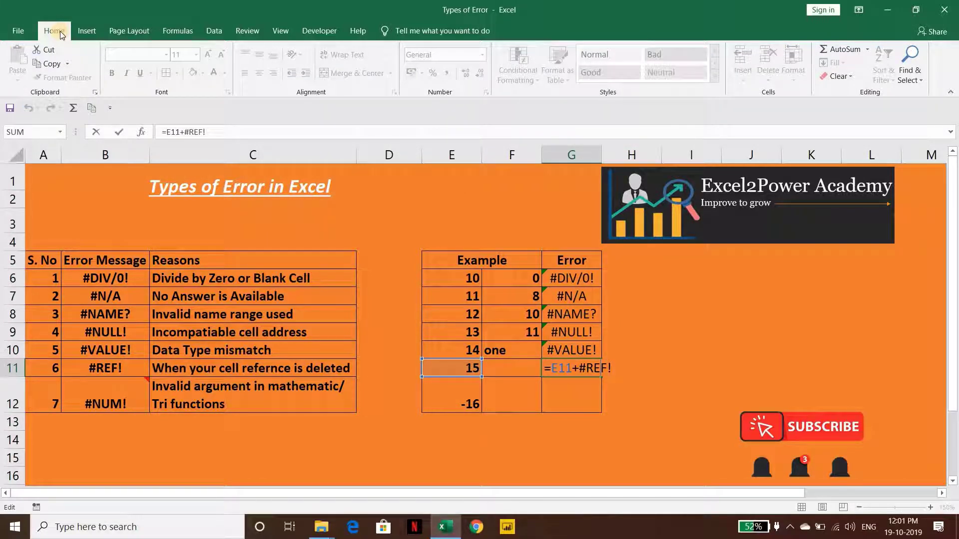
pyautogui.hotkey('ctrl', 'shift', 'Left')
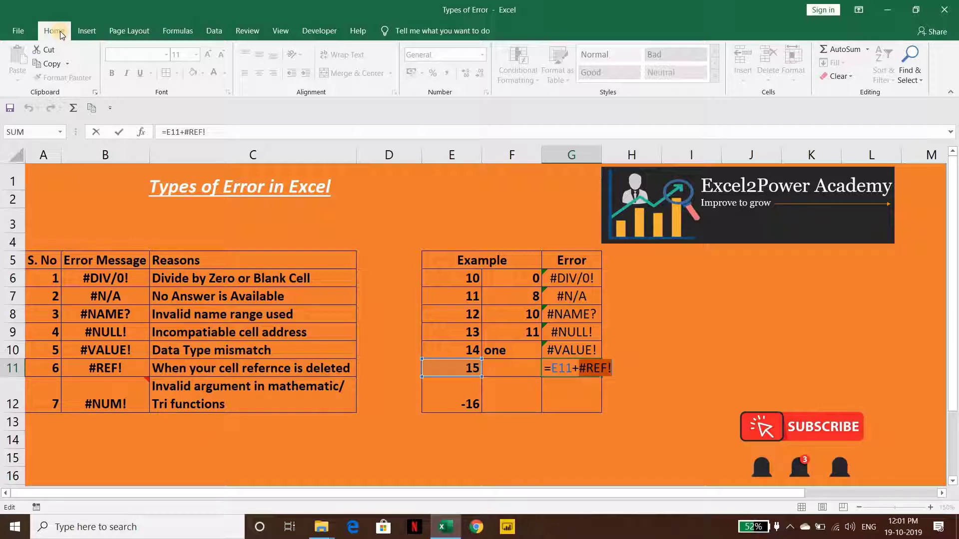
pyautogui.press('Escape')
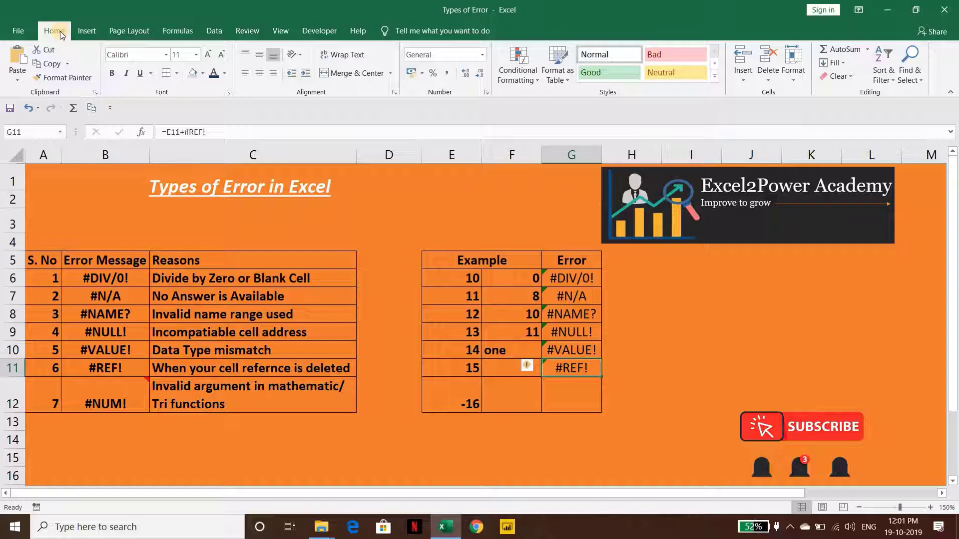
pyautogui.press('F2')
pyautogui.hotkey('shift', 'Left')
pyautogui.hotkey('shift', 'Left')
pyautogui.hotkey('shift', 'Left')
pyautogui.hotkey('shift', 'Left')
pyautogui.hotkey('shift', 'Left')
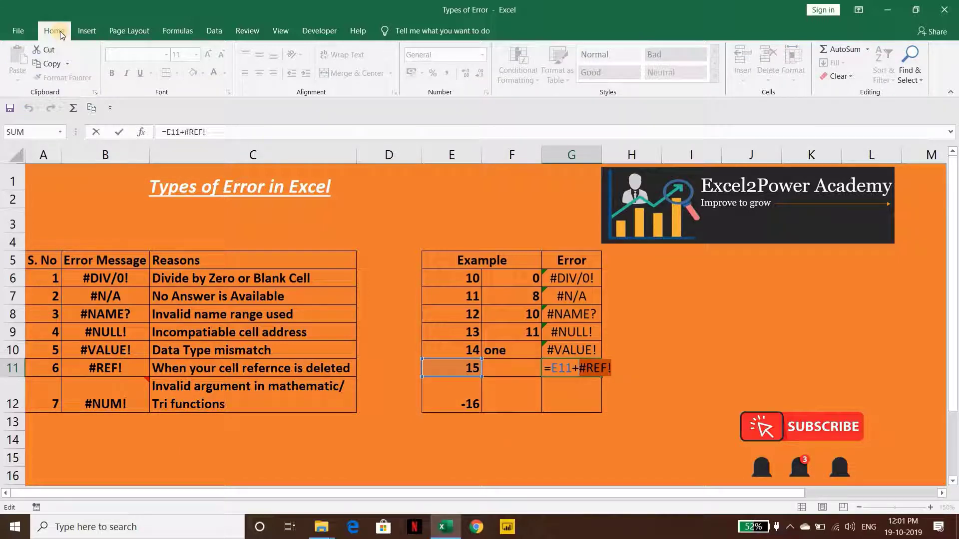
pyautogui.press('Escape')
pyautogui.press('Left')
pyautogui.press('Down')
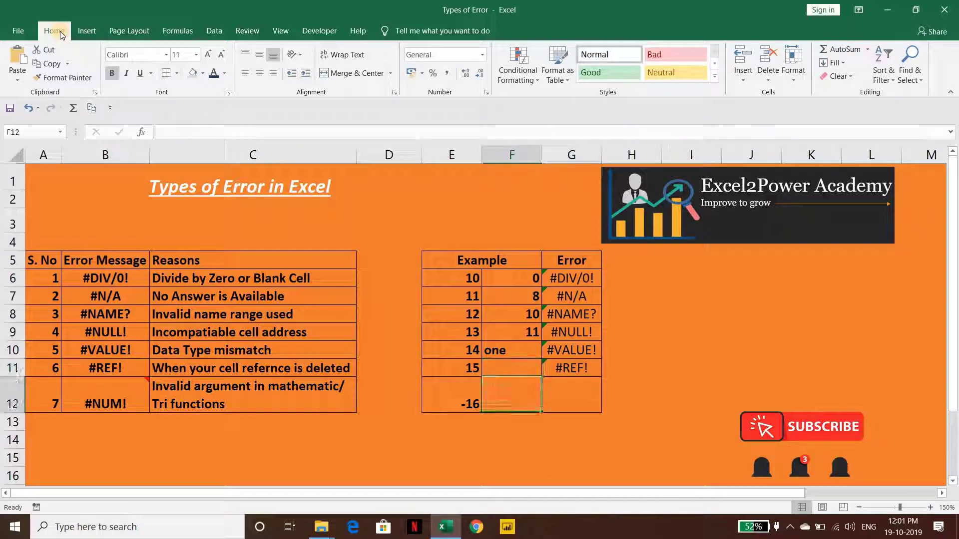
pyautogui.press('Right')
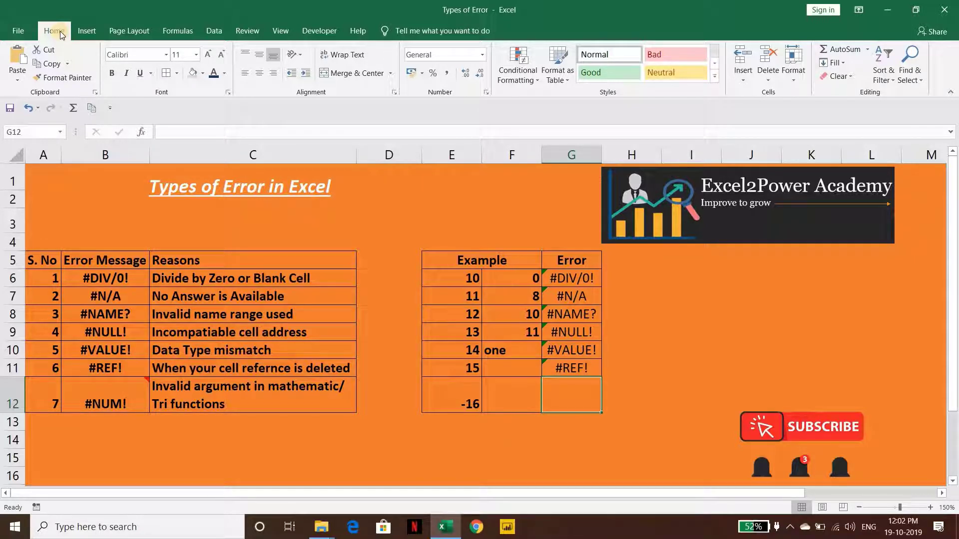
# Enter =LOG(E12) in G12, returning #NUM! for -16
pyautogui.write('=')
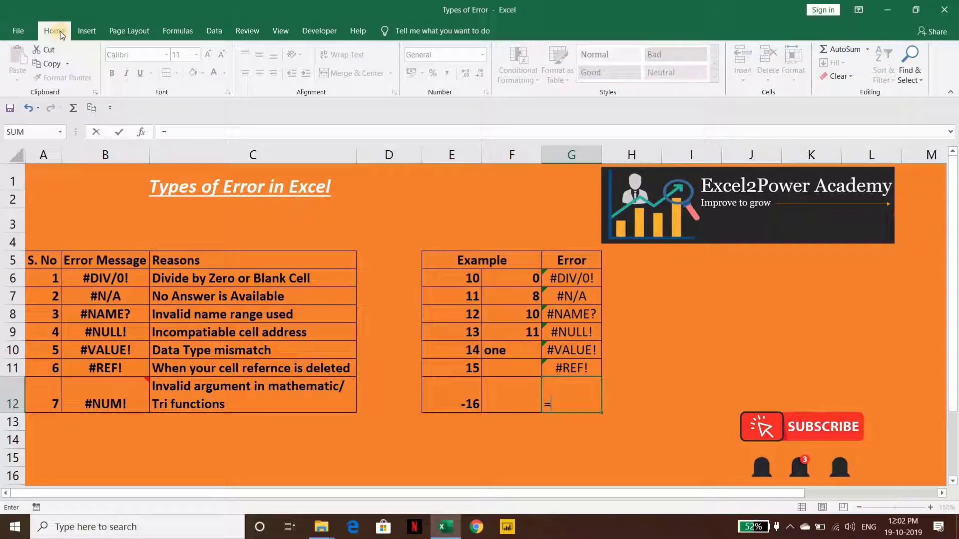
pyautogui.write('log')
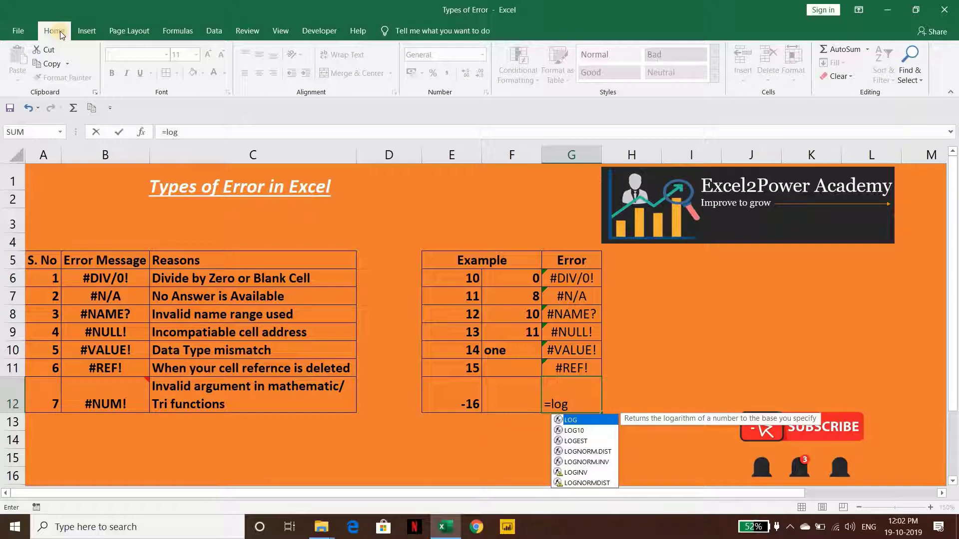
pyautogui.press('Tab')
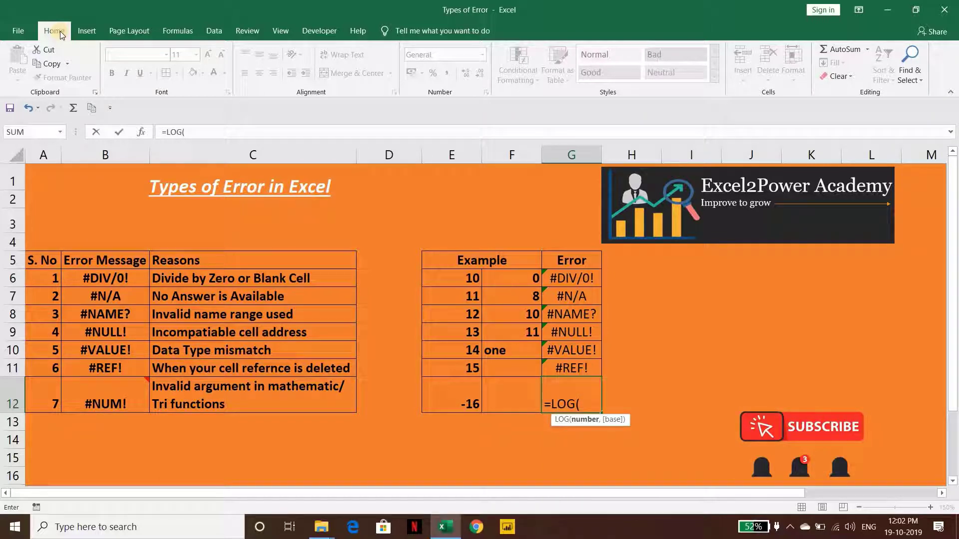
pyautogui.press('Left')
pyautogui.press('Left')
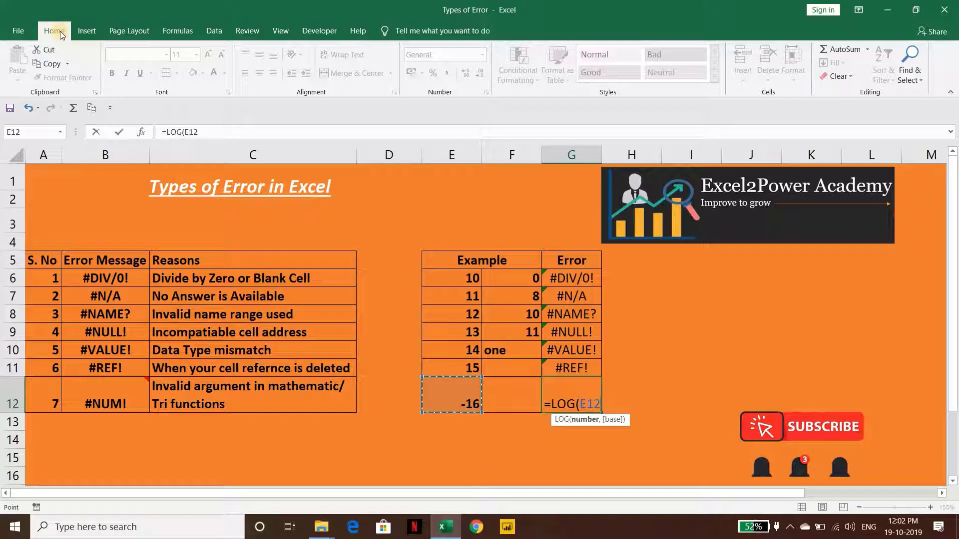
pyautogui.write(')')
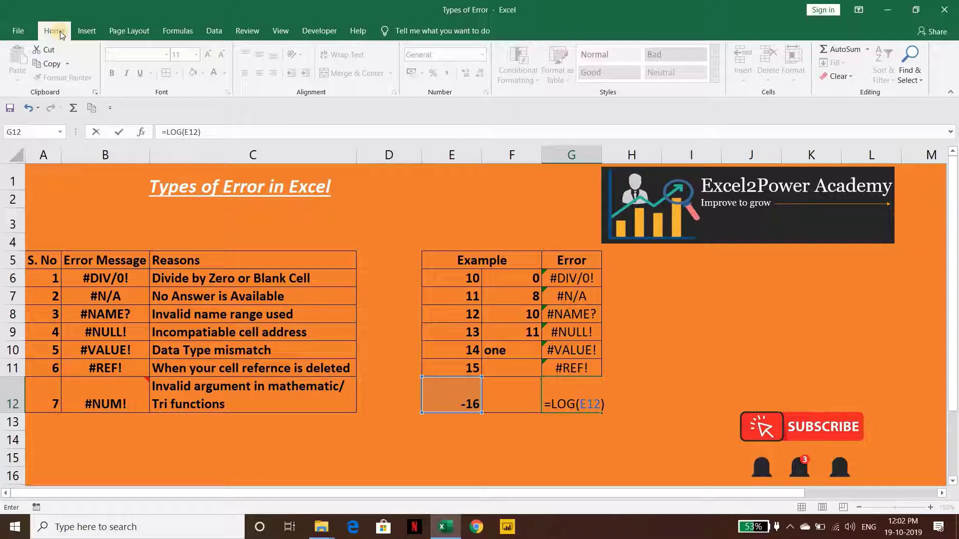
pyautogui.press('Return')
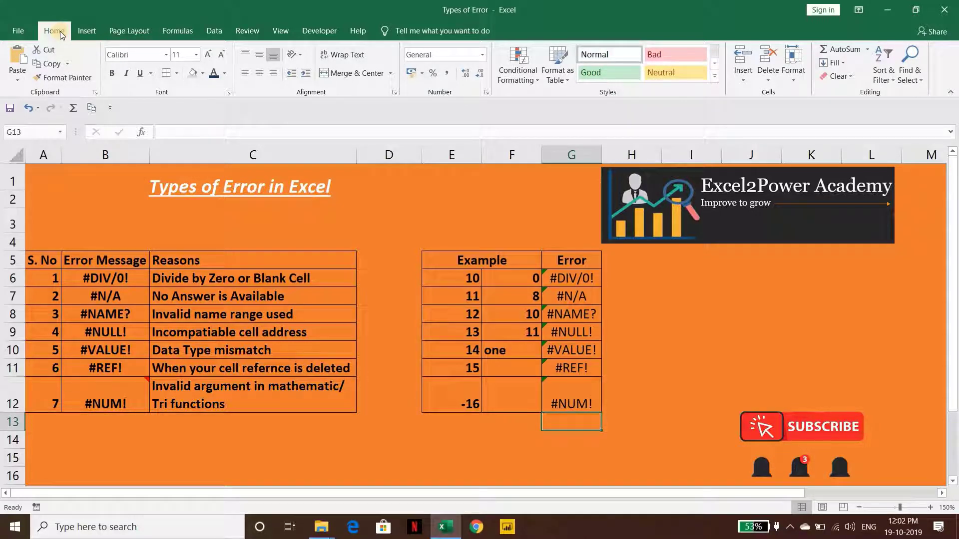
# Change E12 to 16 to show 1.20412, then undo to restore -16
pyautogui.press('Up')
pyautogui.press('Left')
pyautogui.press('Left')
pyautogui.press('F2')
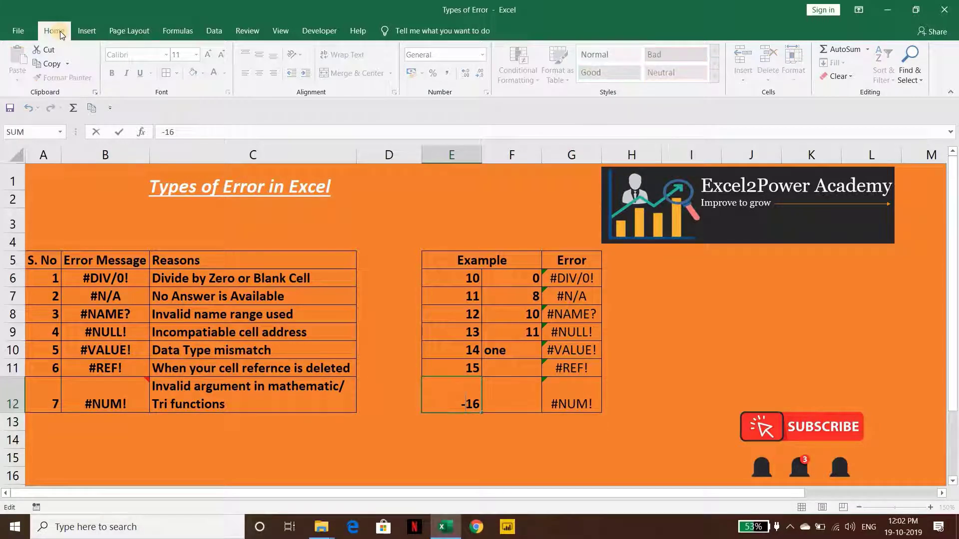
pyautogui.press('BackSpace')
pyautogui.press('Return')
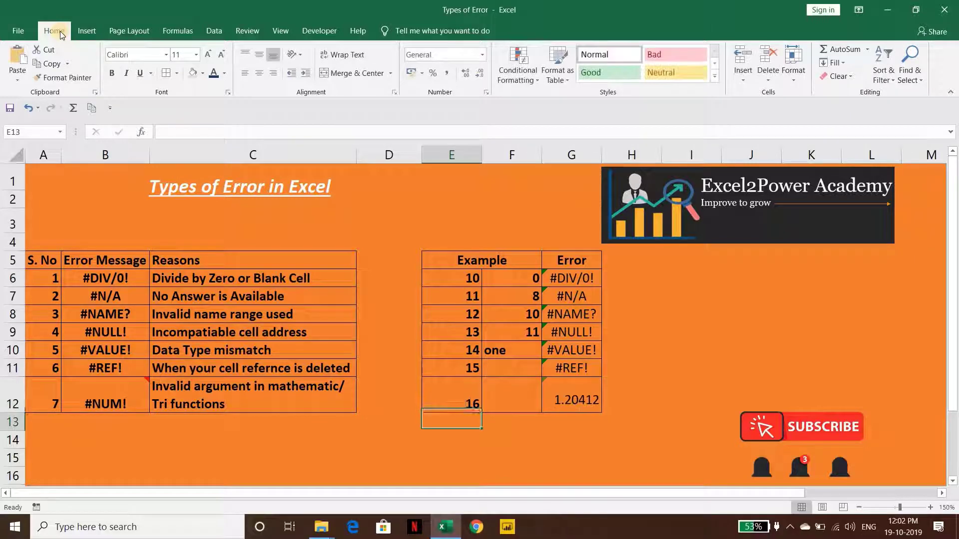
pyautogui.press('Up')
pyautogui.press('Right')
pyautogui.press('Right')
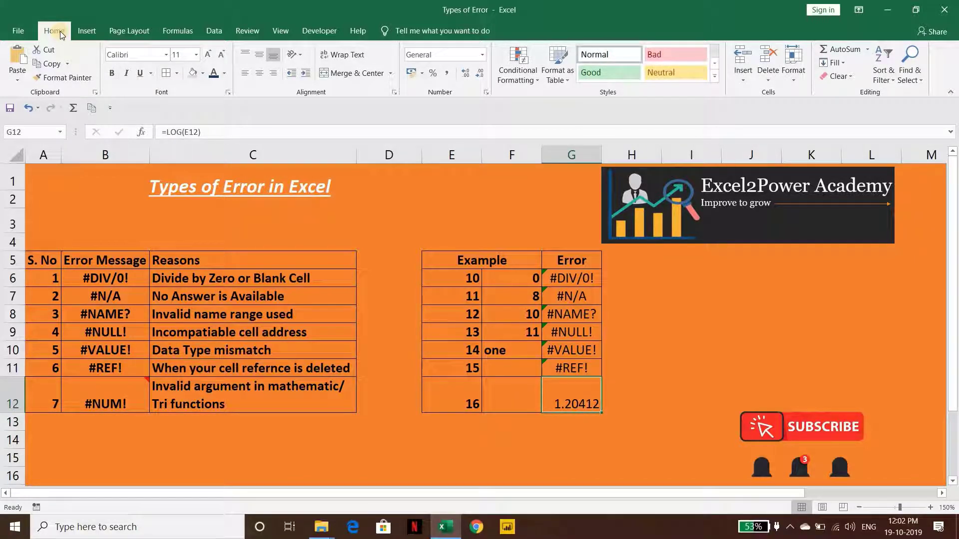
pyautogui.hotkey('ctrl', 'z')
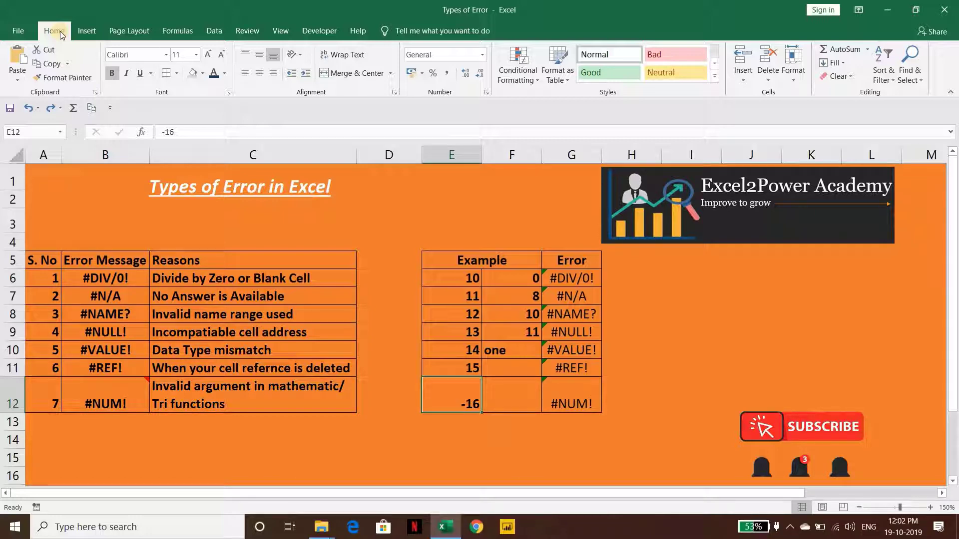
pyautogui.press('Right')
pyautogui.press('Right')
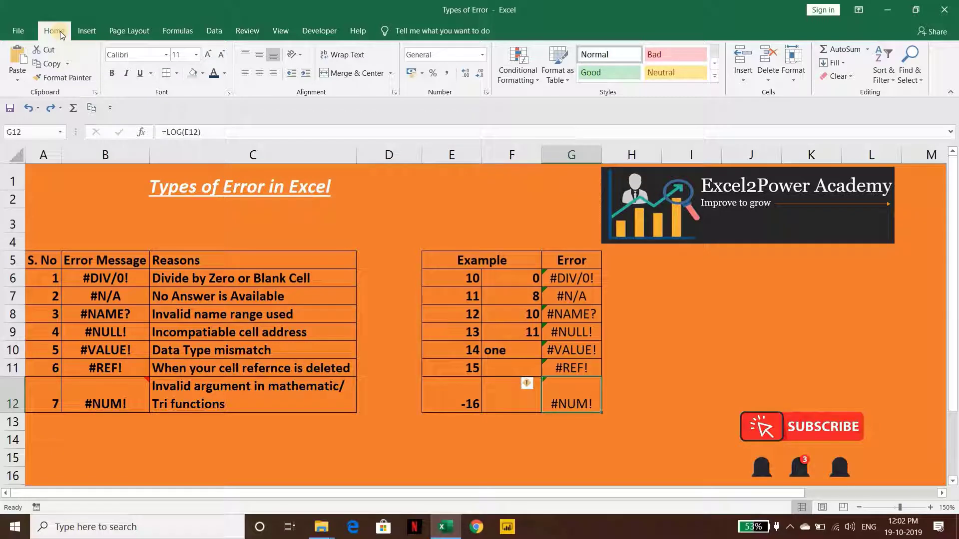
pyautogui.press('Down')
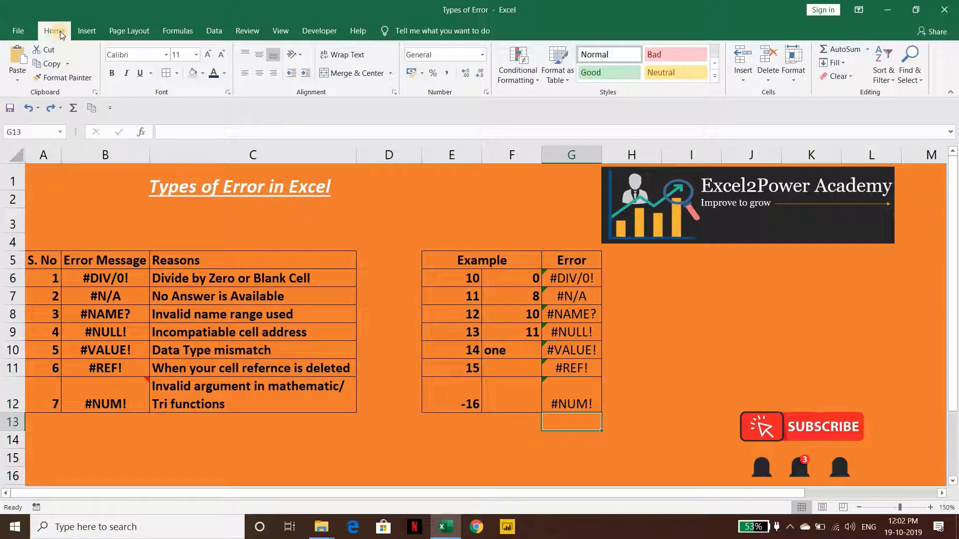
# Enter =SQRT(16) in G13, which shows 4
pyautogui.write('=sq')
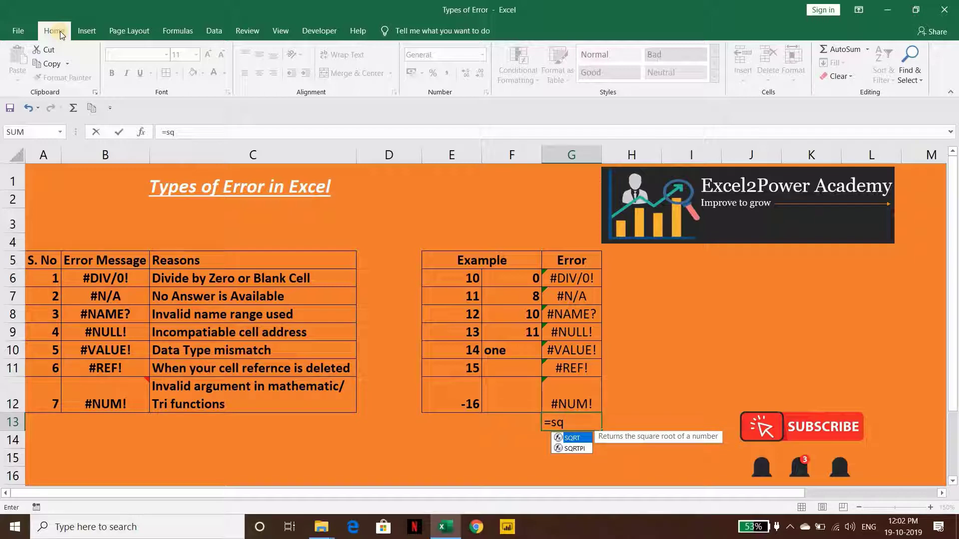
pyautogui.press('Tab')
pyautogui.write('16')
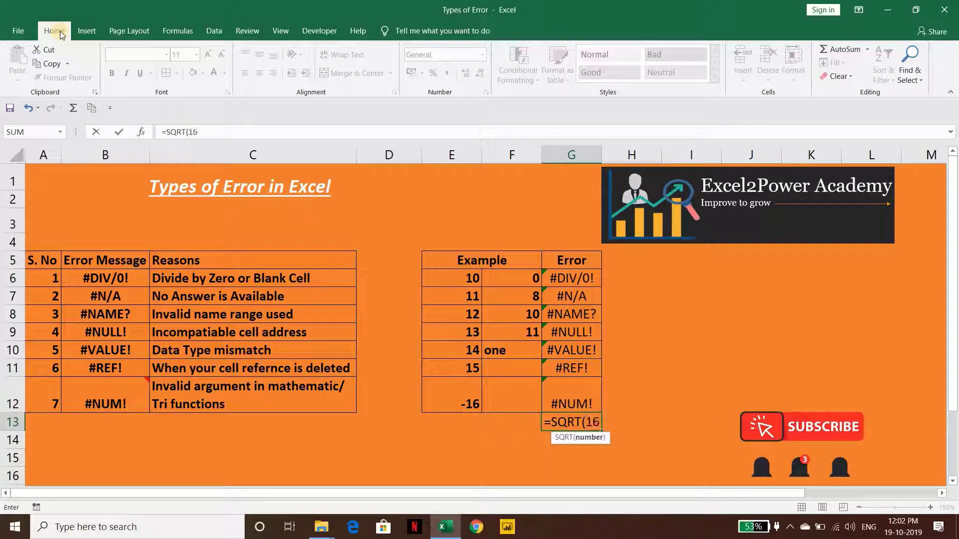
pyautogui.write(')')
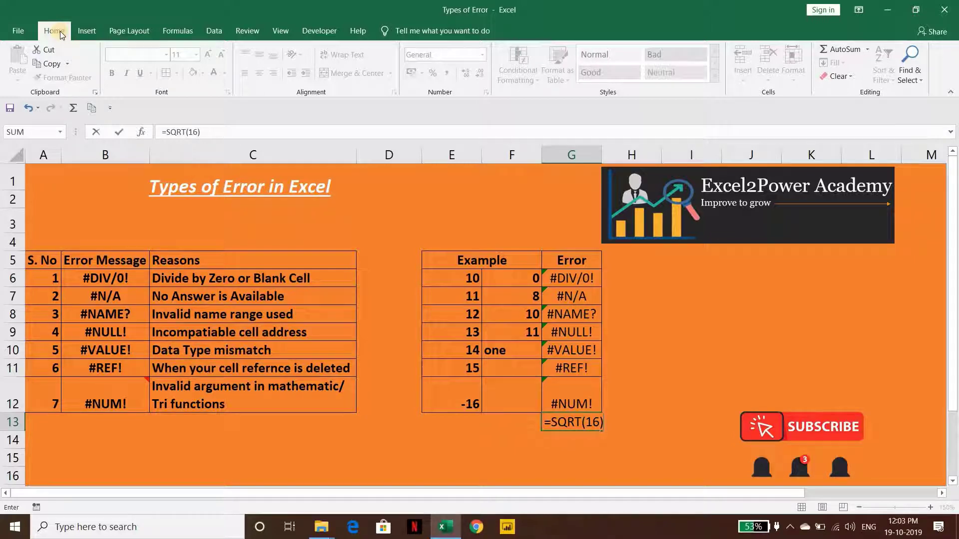
pyautogui.hotkey('ctrl', 'Return')
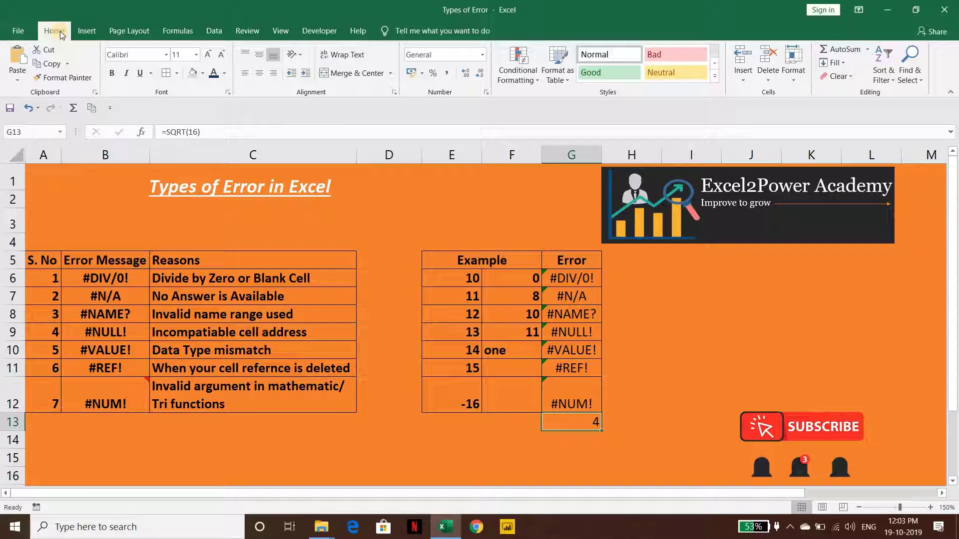
# Edit G13 to =SQRT(-16) so it returns #NUM!
pyautogui.press('F2')
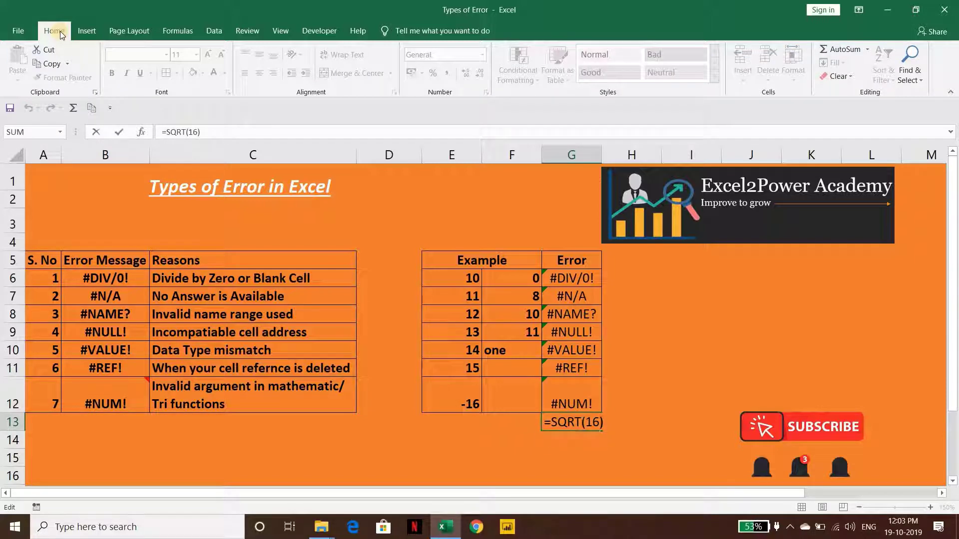
pyautogui.press('Left')
pyautogui.press('Left')
pyautogui.press('Left')
pyautogui.write('-')
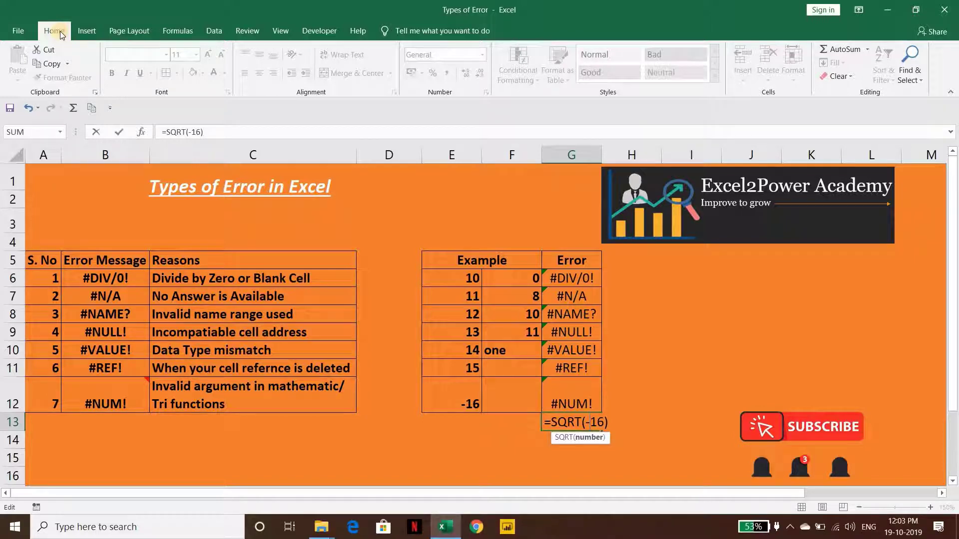
pyautogui.press('Return')
pyautogui.press('Up')
pyautogui.press('Down')
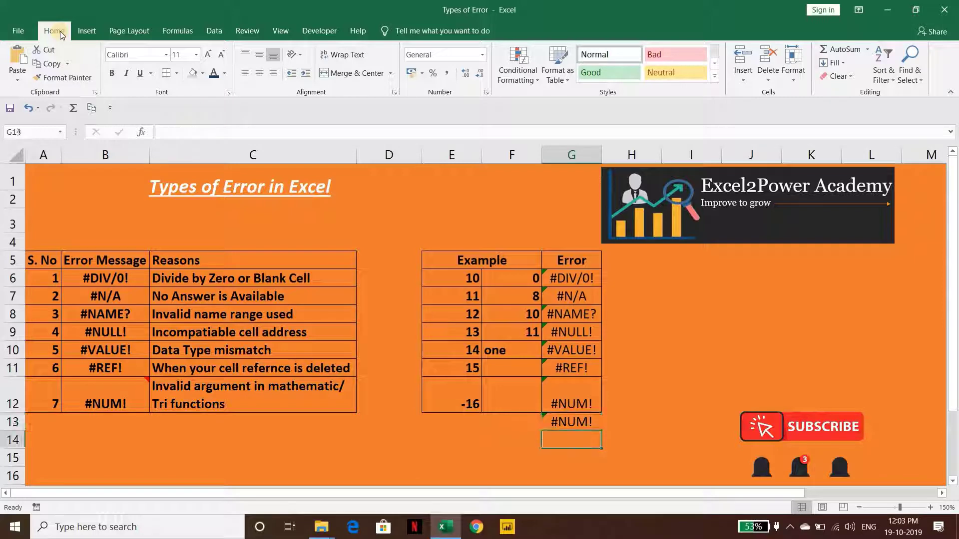
pyautogui.press('Up')
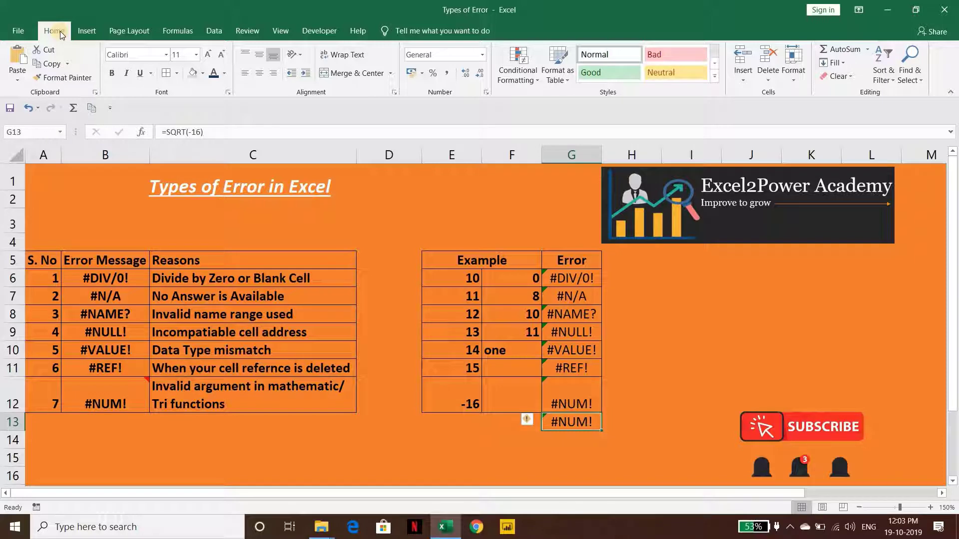
pyautogui.press('Up')
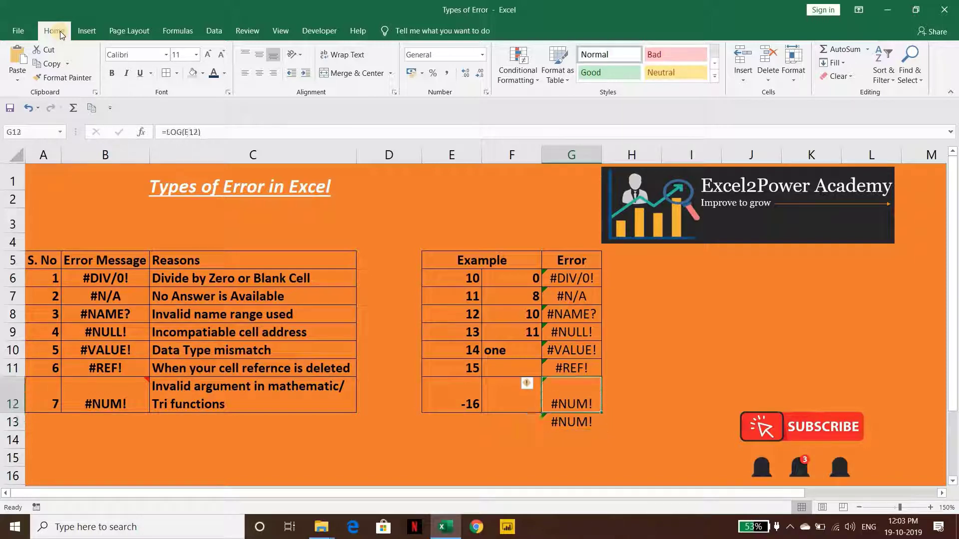
pyautogui.press('Up')
pyautogui.press('Up')
pyautogui.press('Up')
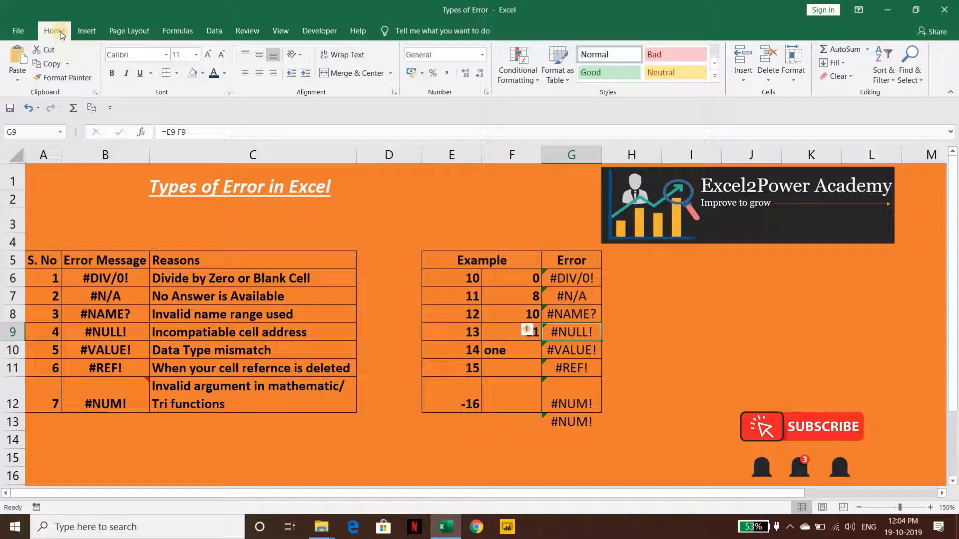
pyautogui.press('Down')
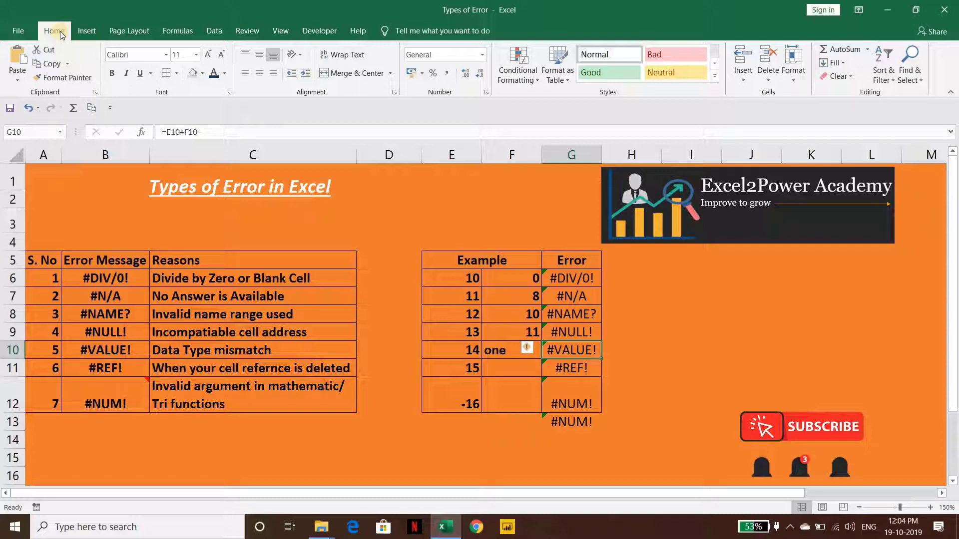
pyautogui.click(236, 369)
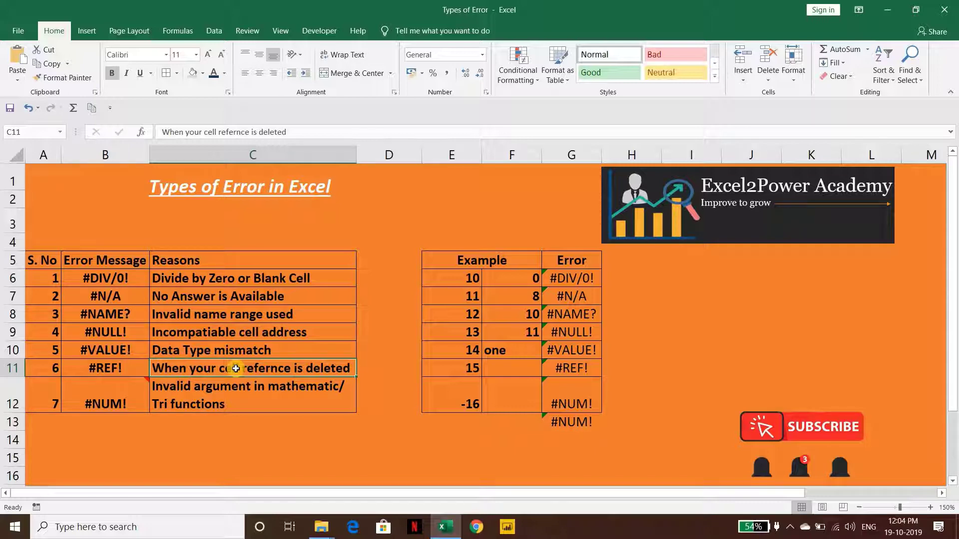
pyautogui.press('Down')
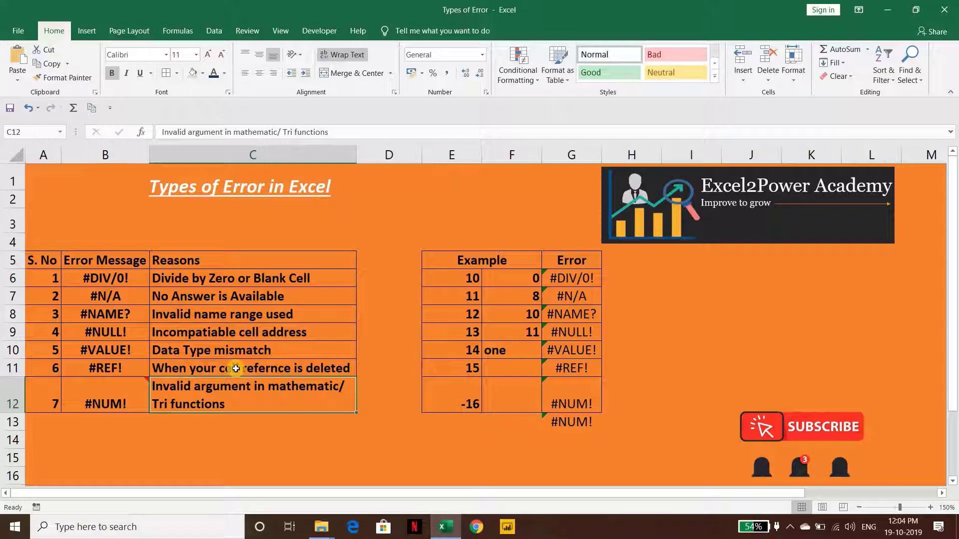
pyautogui.press('Right')
pyautogui.press('Right')
pyautogui.press('Right')
pyautogui.press('Right')
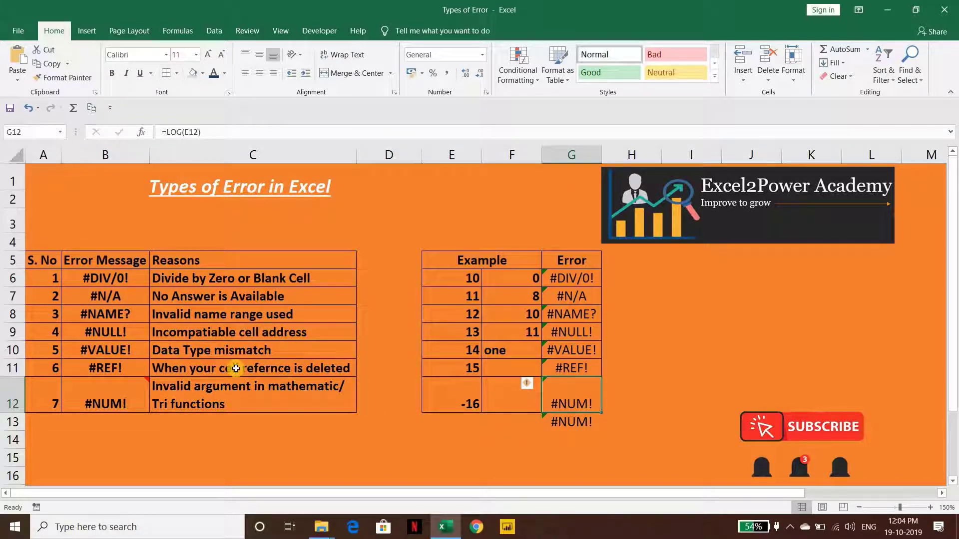
pyautogui.press('Down')
pyautogui.press('Up')
pyautogui.press('Down')
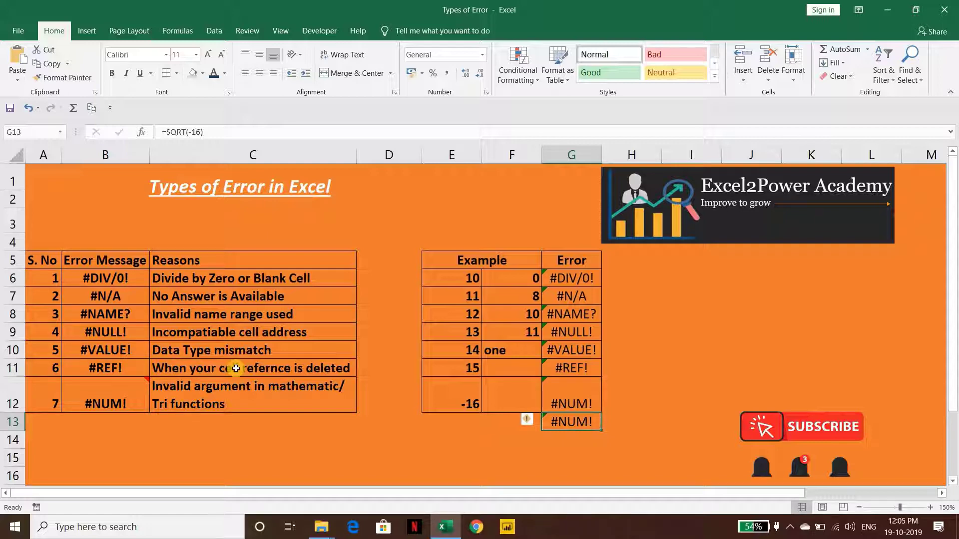
pyautogui.hotkey('ctrl', 'Up')
pyautogui.press('Right')
# Start an IFERROR formula in H6, then cancel it and go back to G6
pyautogui.press('Down')
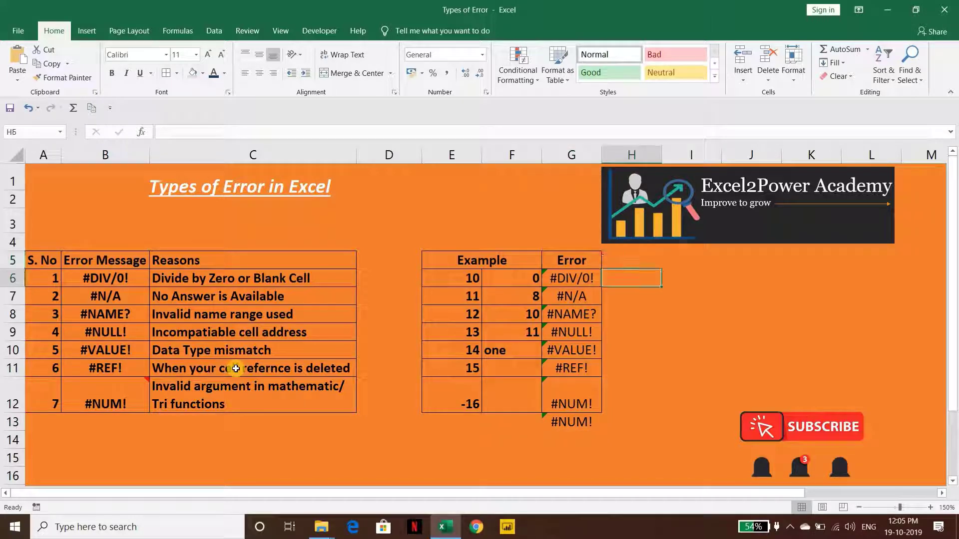
pyautogui.write('=If')
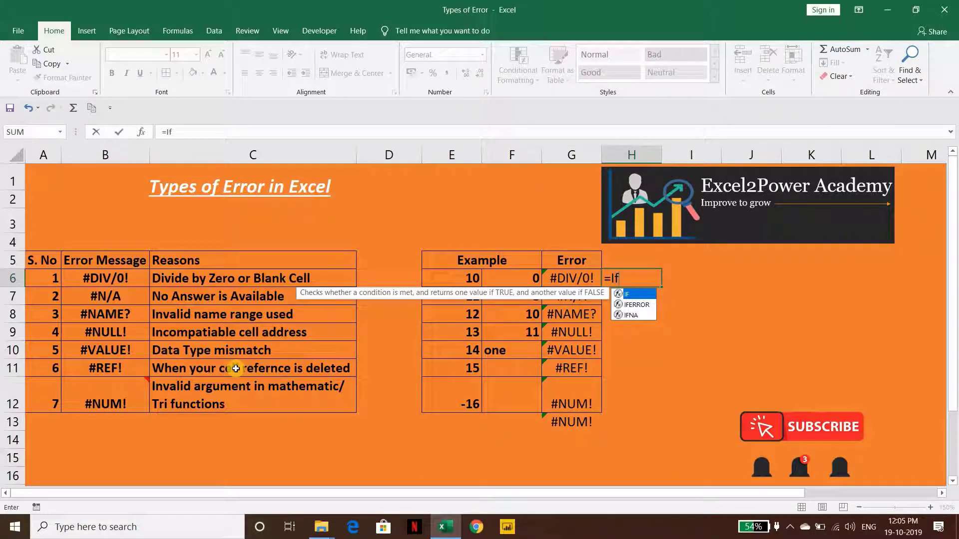
pyautogui.write('error')
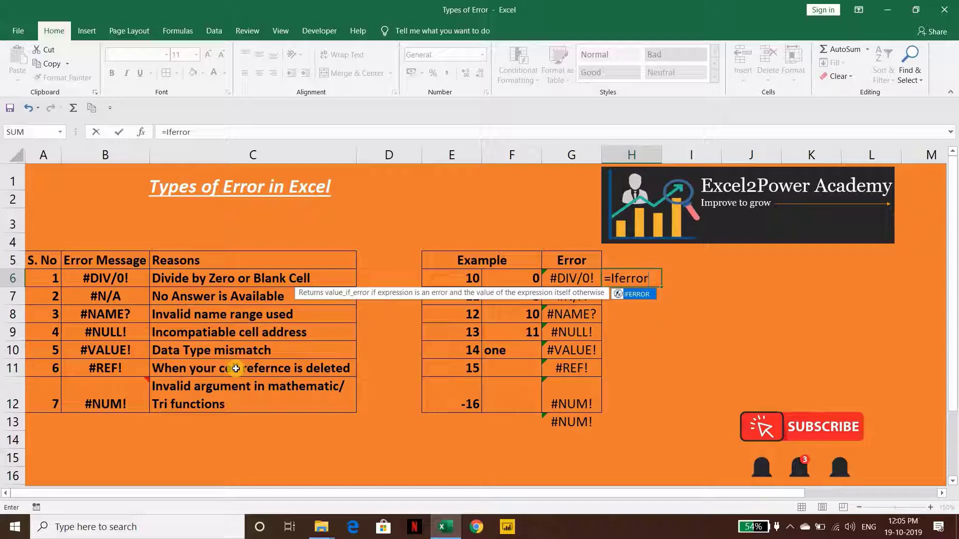
pyautogui.press('Tab')
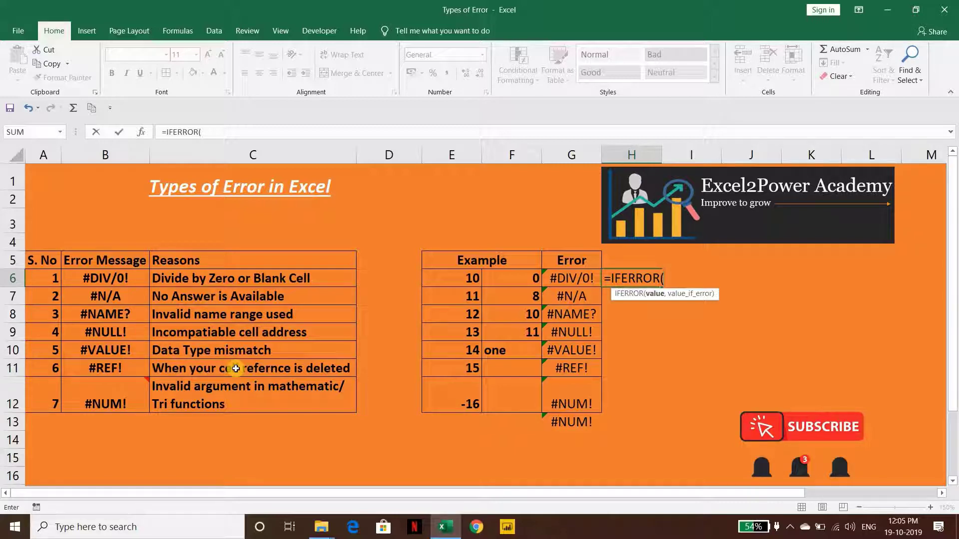
pyautogui.press('Escape')
pyautogui.press('Left')
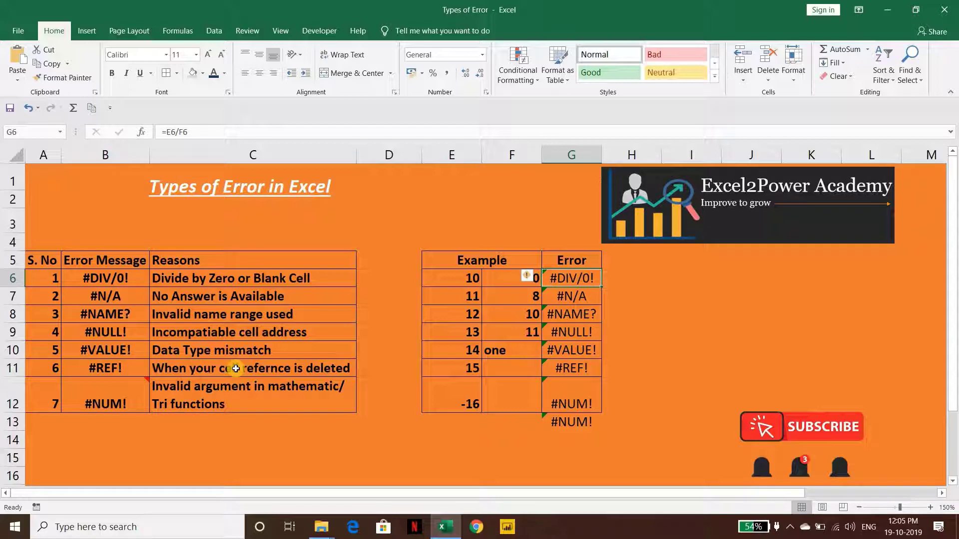
# Wrap G6's E6/F6 division inside IFERROR( and add a comma for the fallback
pyautogui.press('F2')
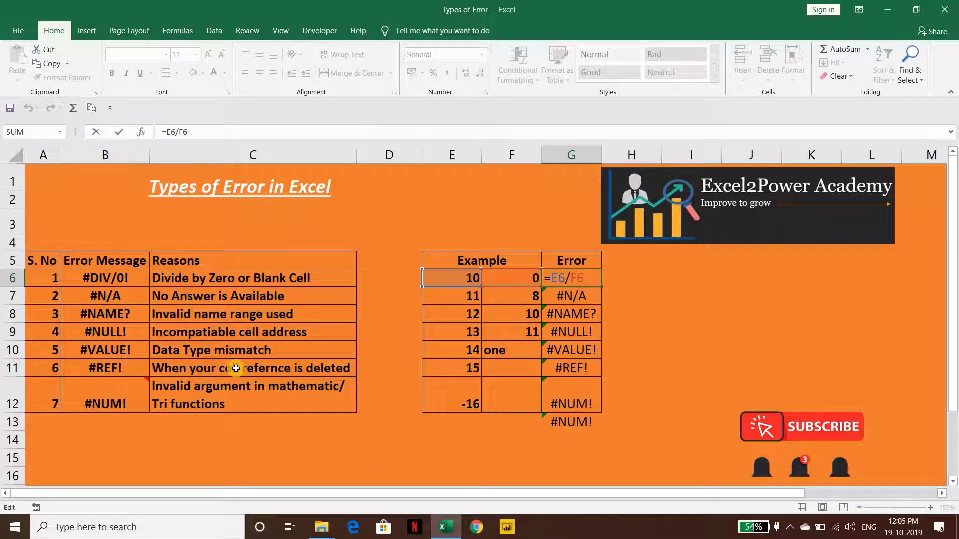
pyautogui.press('Home')
pyautogui.press('Right')
pyautogui.write('IFERROR(')
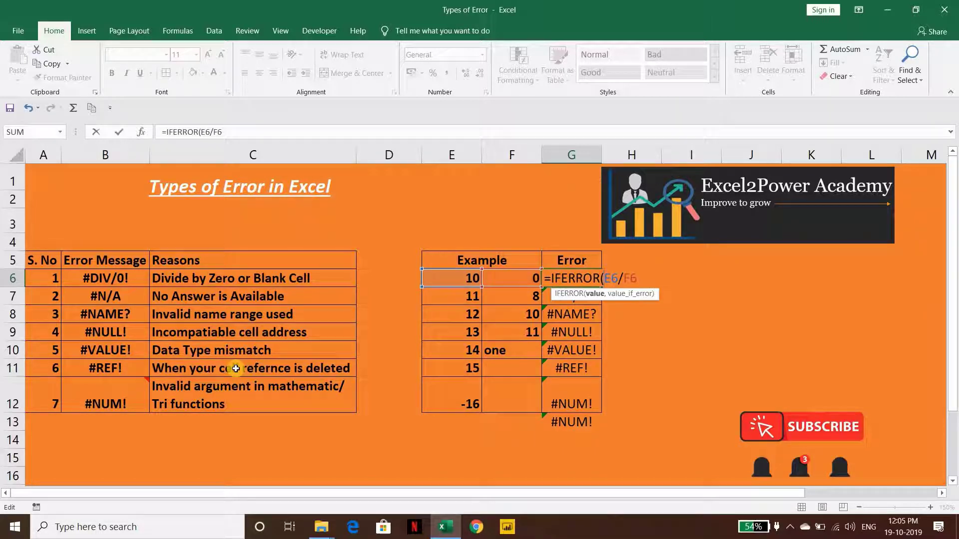
pyautogui.hotkey('shift', 'Left')
pyautogui.hotkey('shift', 'Left')
pyautogui.hotkey('shift', 'Left')
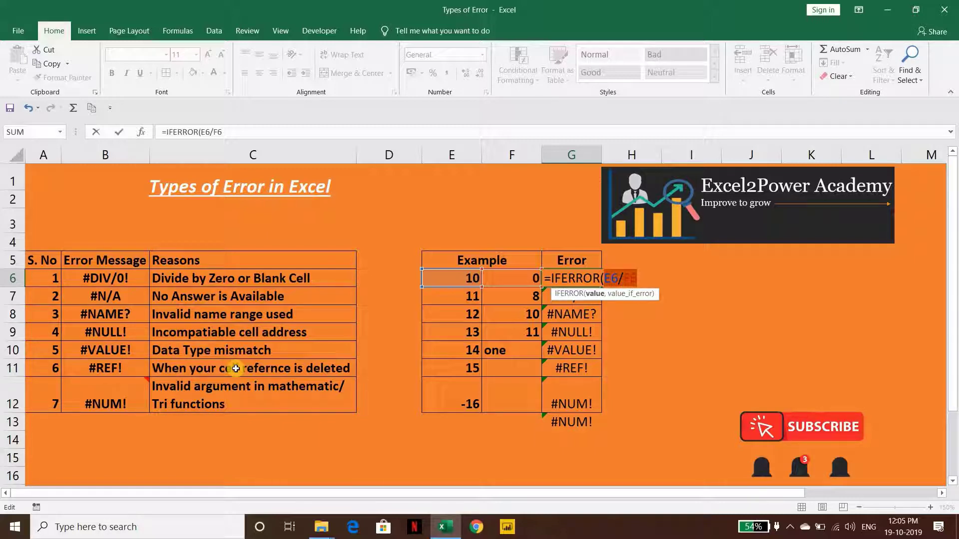
pyautogui.press('Right')
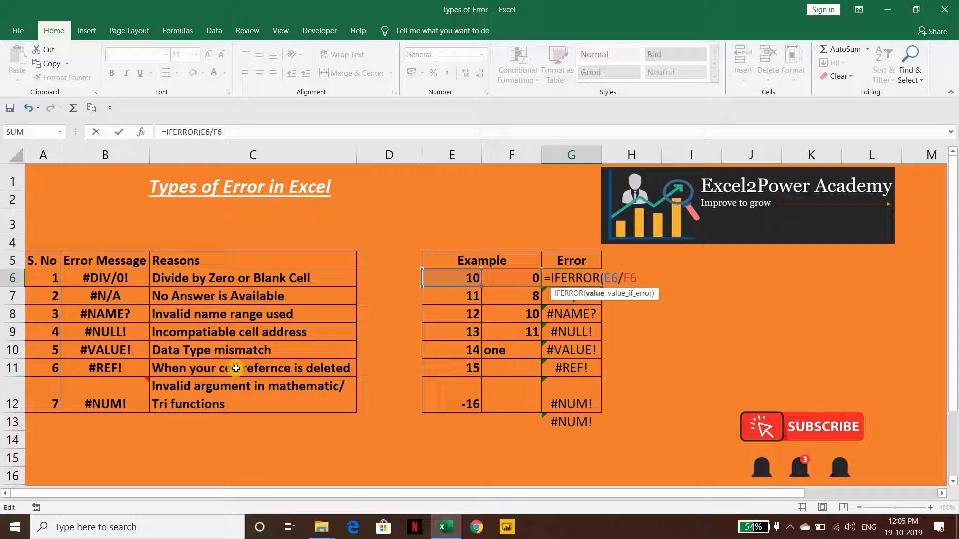
pyautogui.write(',')
# Supply 0 as the fallback, committing =IFERROR(E6/F6,0) in G6
pyautogui.press('Left')
pyautogui.hotkey('shift', 'Left')
pyautogui.hotkey('shift', 'Left')
pyautogui.hotkey('shift', 'Left')
pyautogui.hotkey('shift', 'Left')
pyautogui.hotkey('shift', 'Left')
pyautogui.press('Right')
pyautogui.press('Right')
pyautogui.write('0')
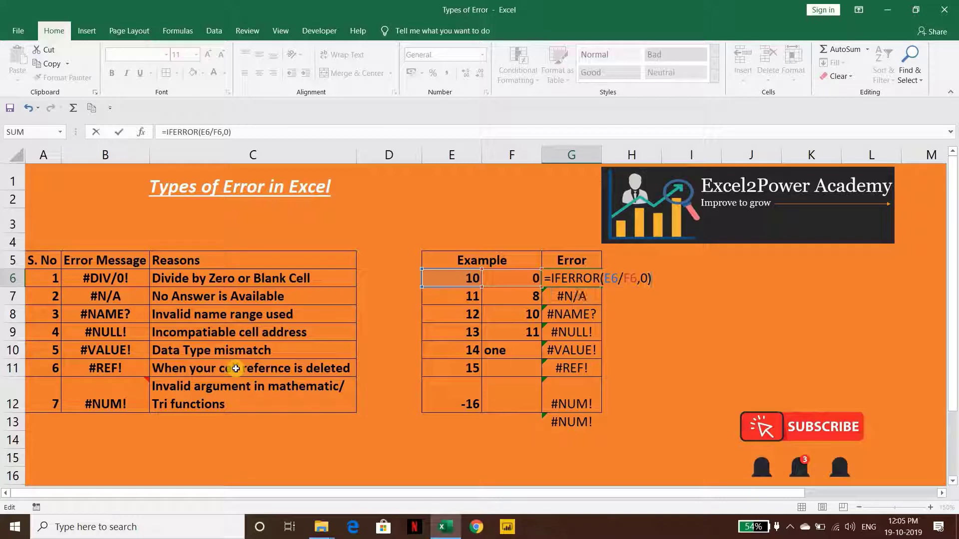
pyautogui.press('Return')
pyautogui.press('Up')
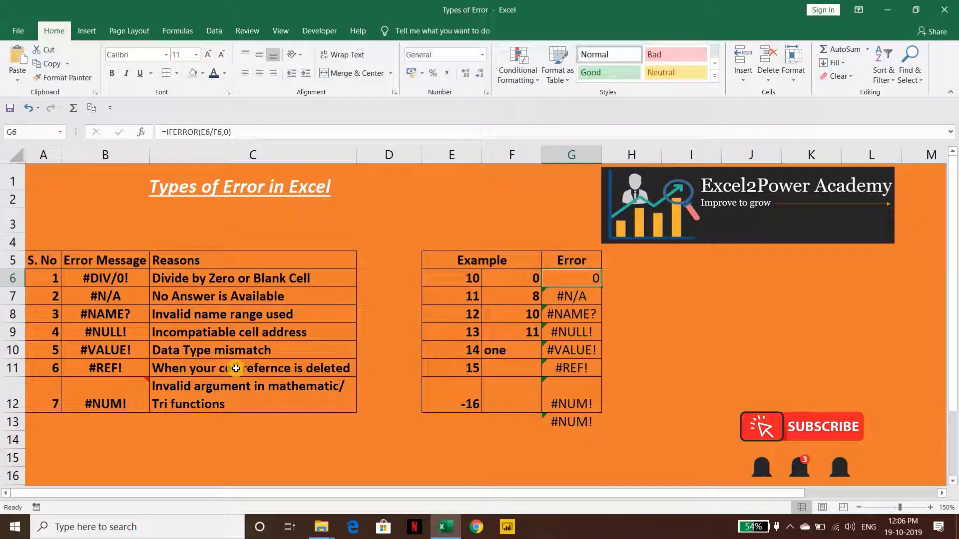